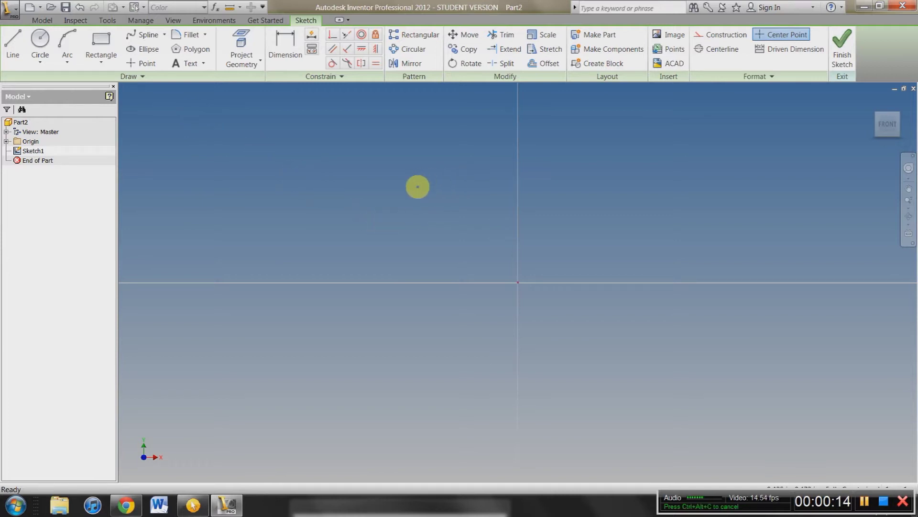
- Draw a circle above and to the right of the origin in Sketch1
left_click(40, 39)
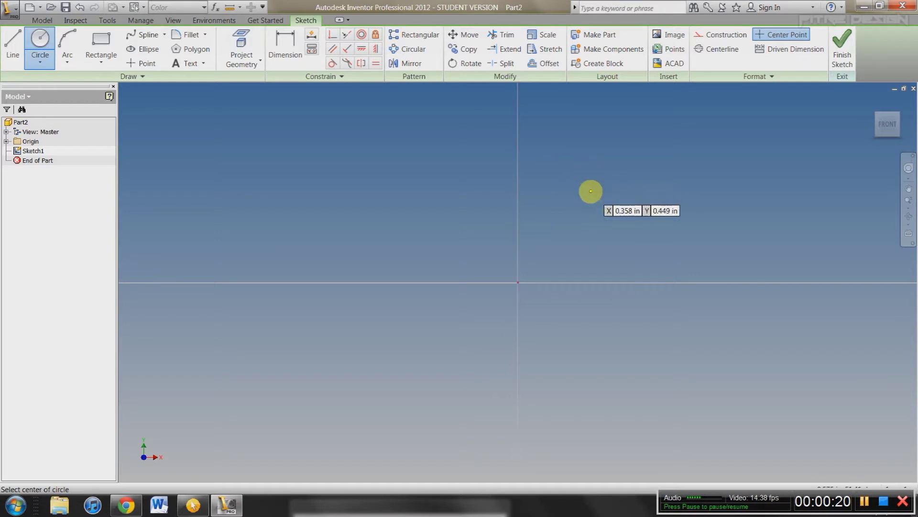
left_click(581, 168)
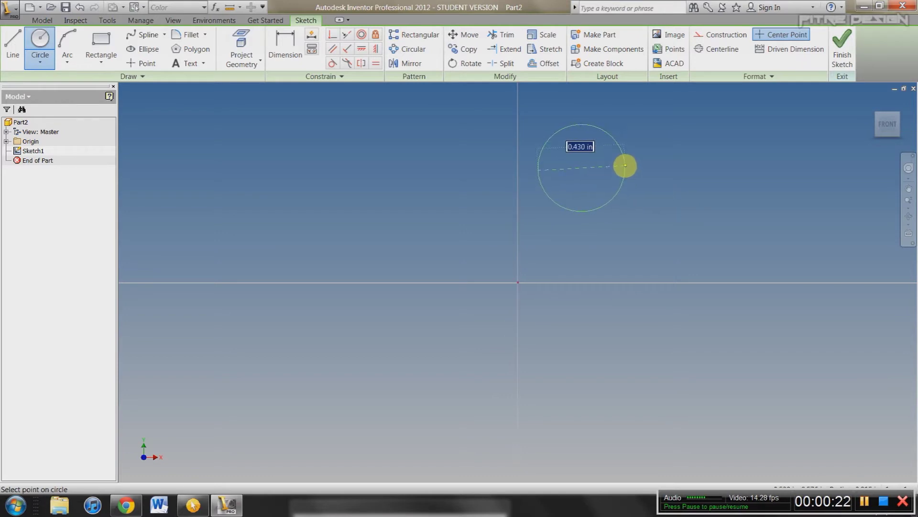
key("Escape")
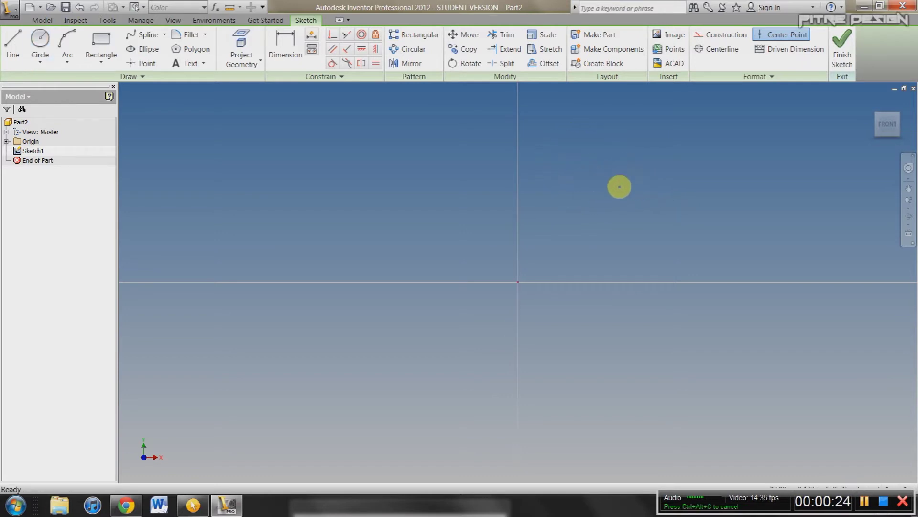
key("c")
left_click(590, 177)
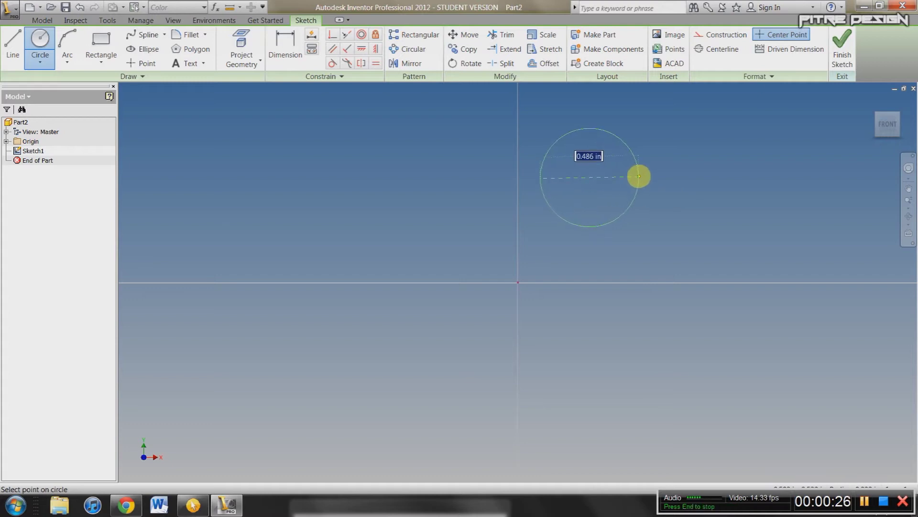
left_click(639, 177)
- Finish the sketch, then open and cancel the Revolve tool
left_click(843, 48)
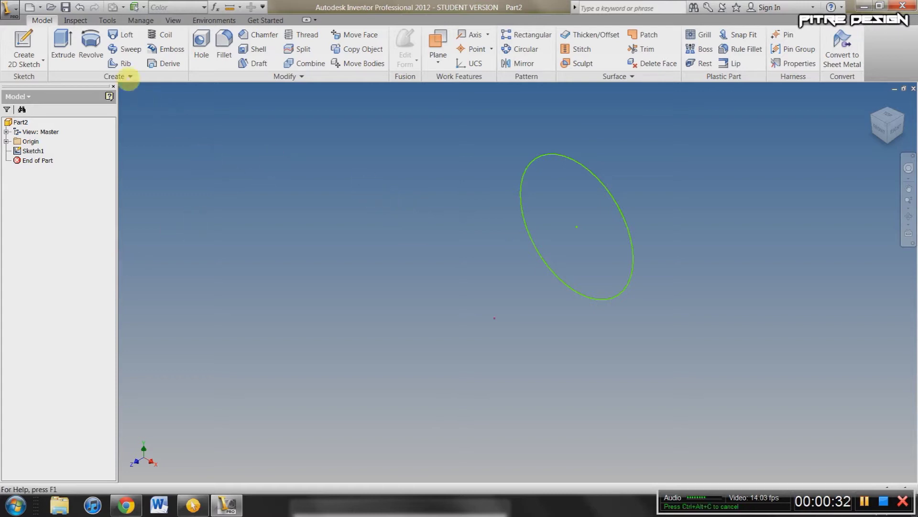
left_click(94, 42)
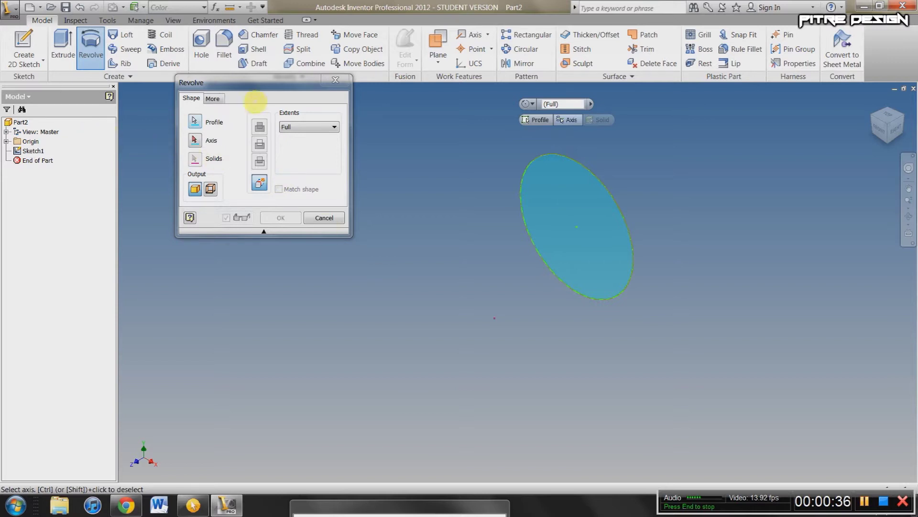
left_click(335, 80)
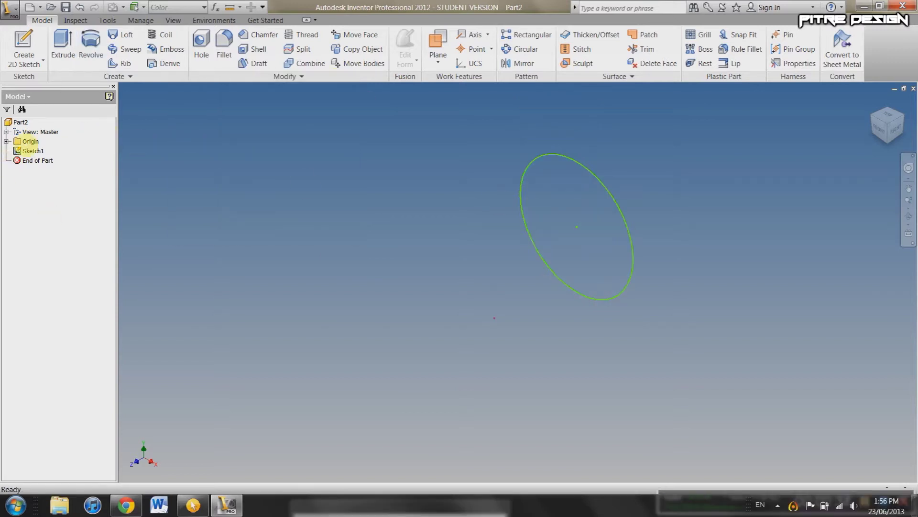
- Add a vertical line to the right of the circle in Sketch1 and finish the sketch
double_click(30, 150)
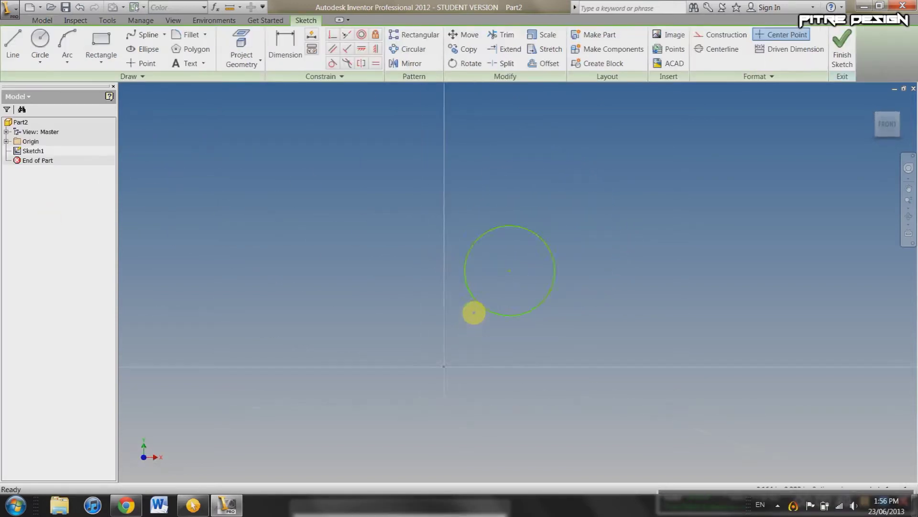
key("l")
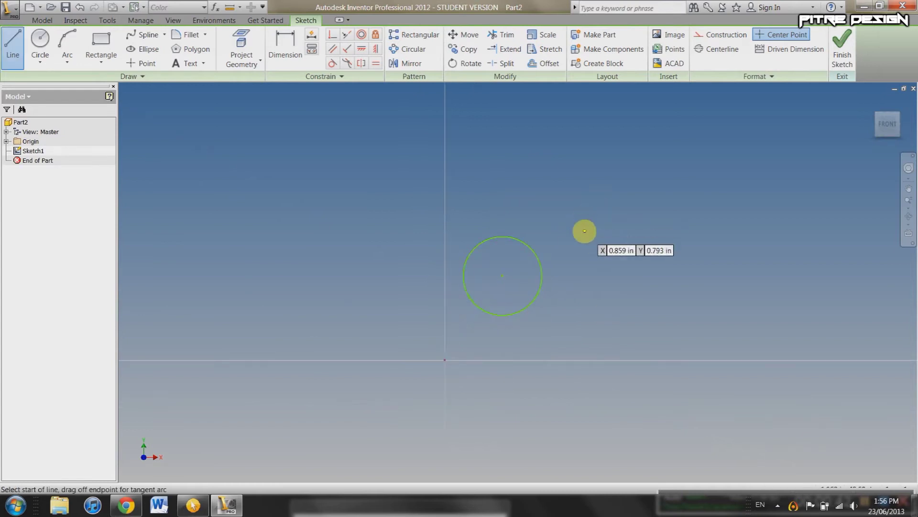
left_click(584, 231)
left_click(584, 318)
key("Escape")
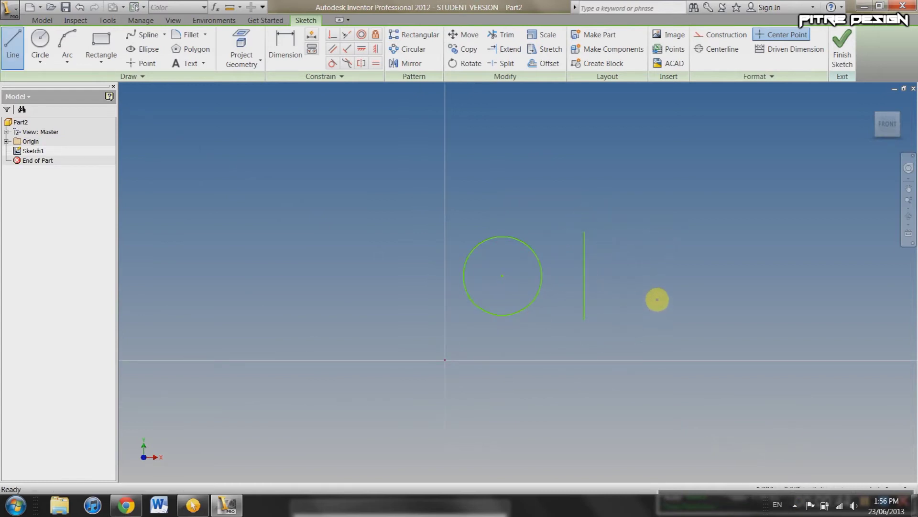
left_click(857, 49)
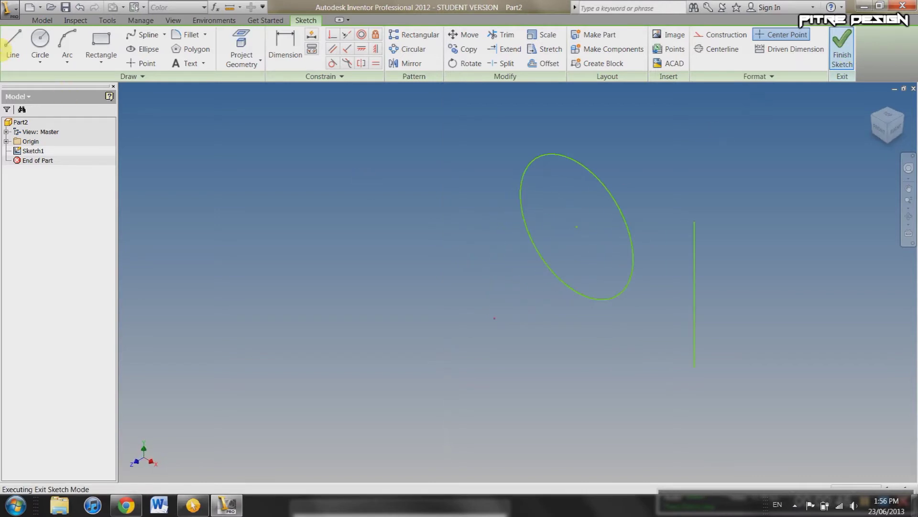
- Preview revolving the circle around the vertical line into a torus, then cancel it
left_click(91, 47)
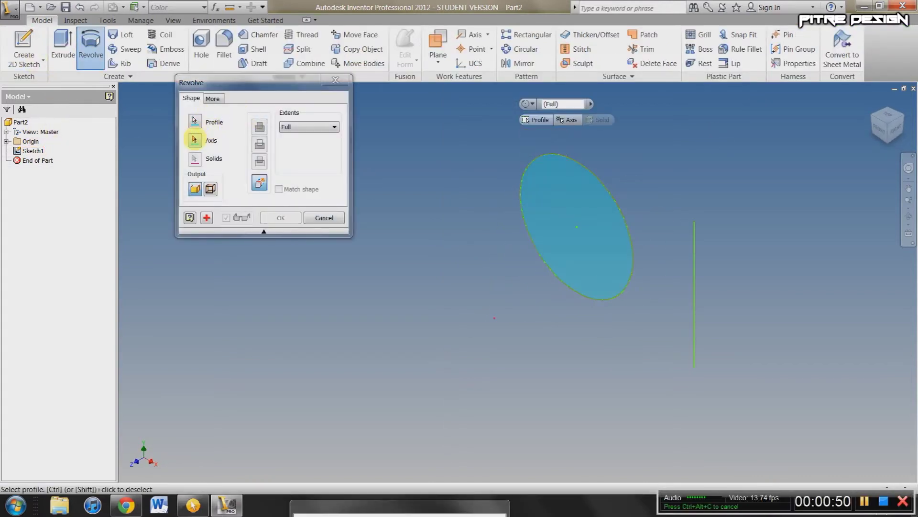
left_click(694, 247)
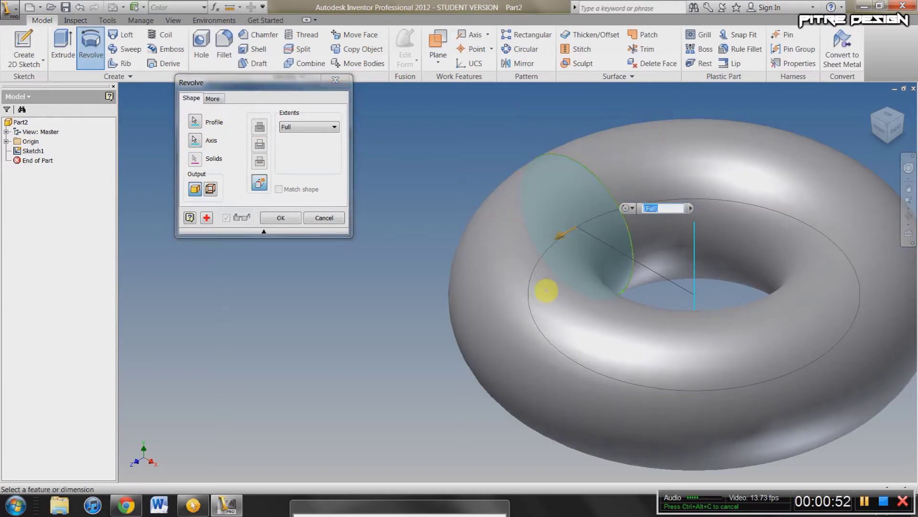
scroll(541, 268, "down", 3)
scroll(529, 253, "up", 1)
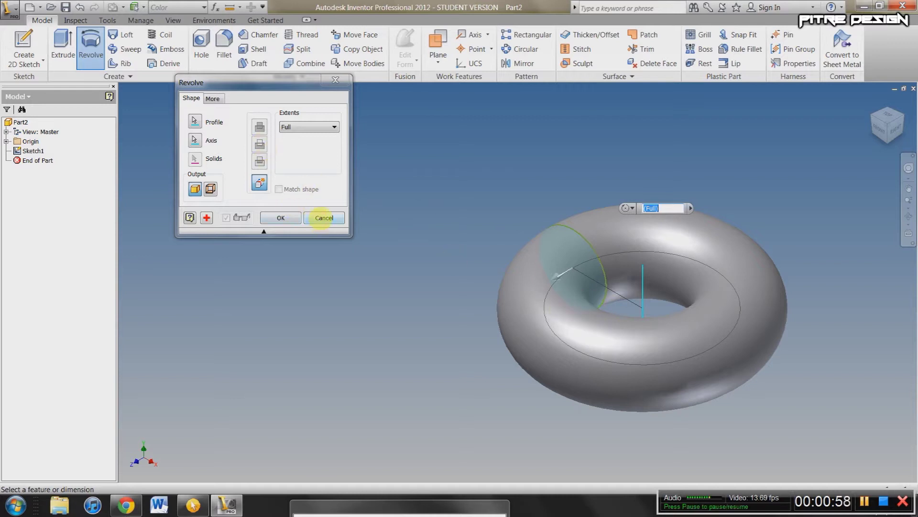
left_click(323, 217)
- Revolve the circle fully around the vertical sketch line, after testing the Y and X axes
left_click(91, 47)
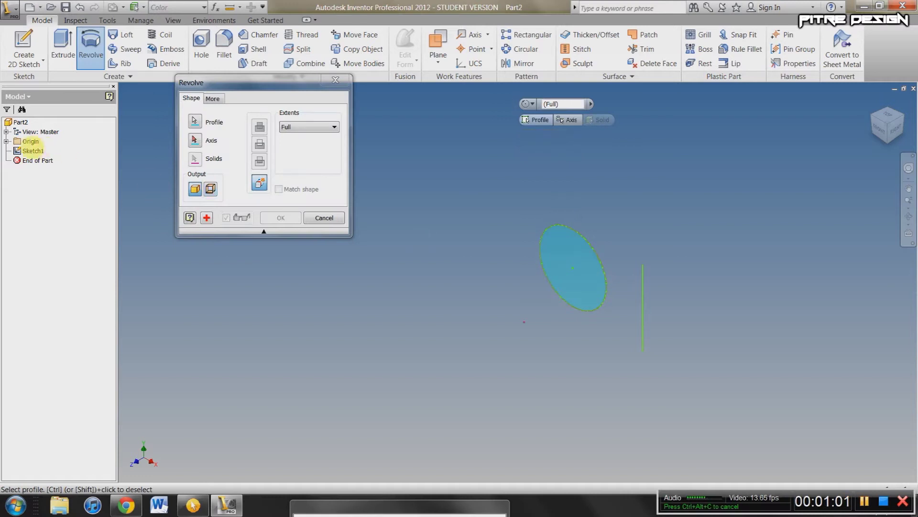
left_click(6, 141)
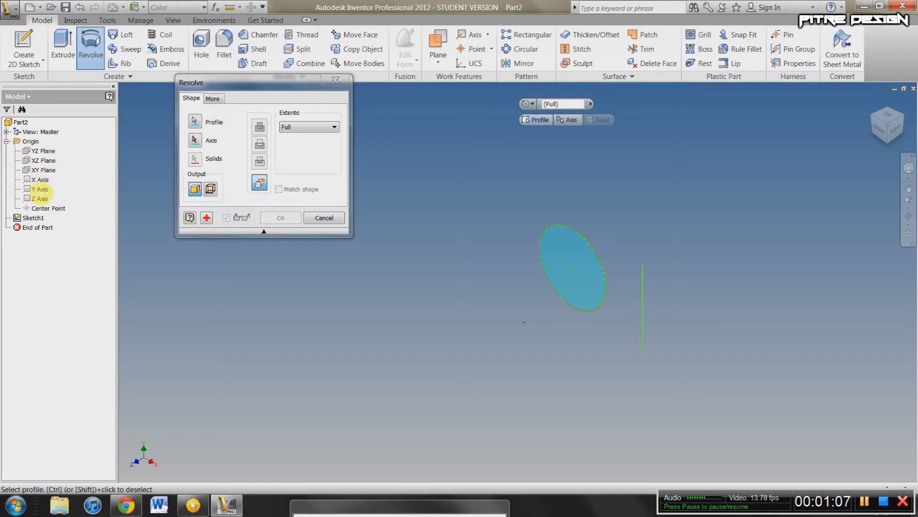
left_click(195, 140)
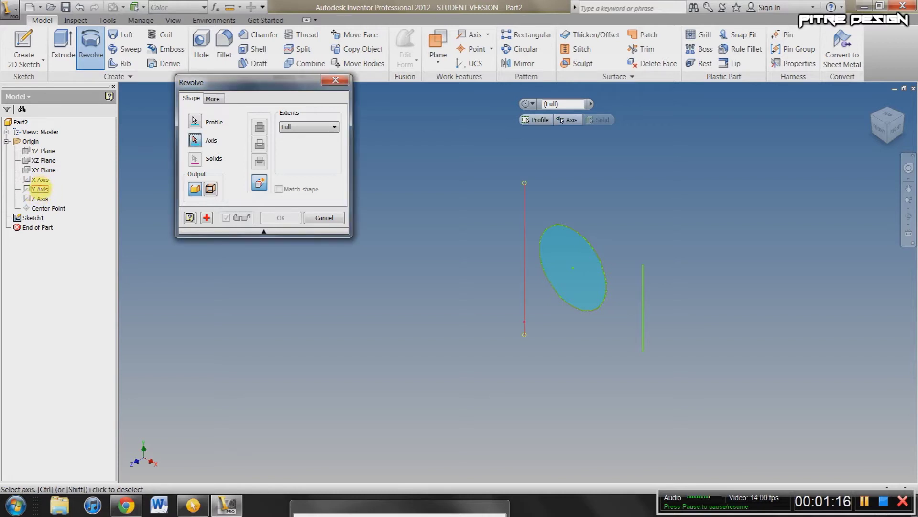
left_click(40, 189)
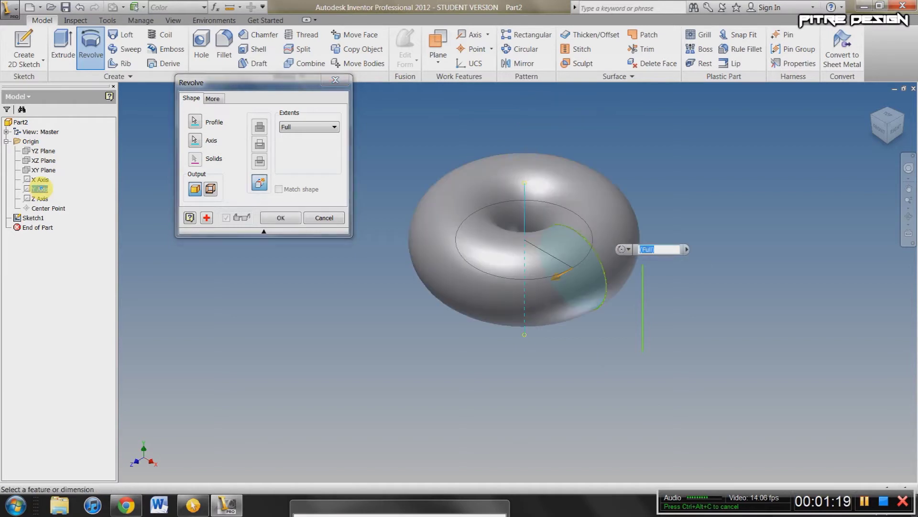
left_click(194, 140)
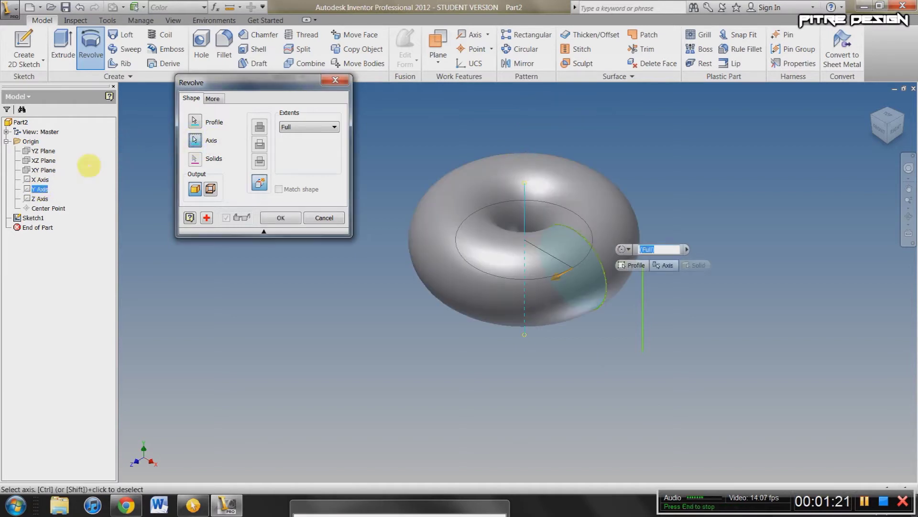
left_click(40, 180)
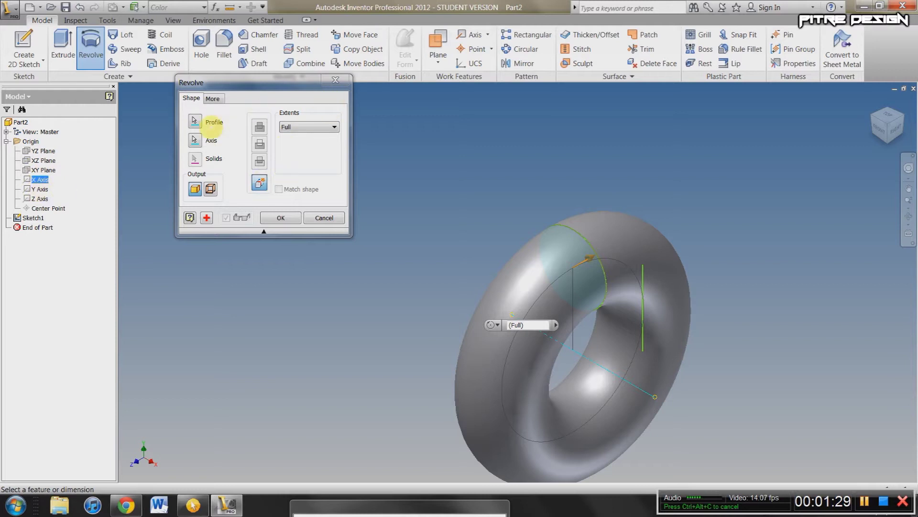
left_click(210, 140)
left_click(641, 273)
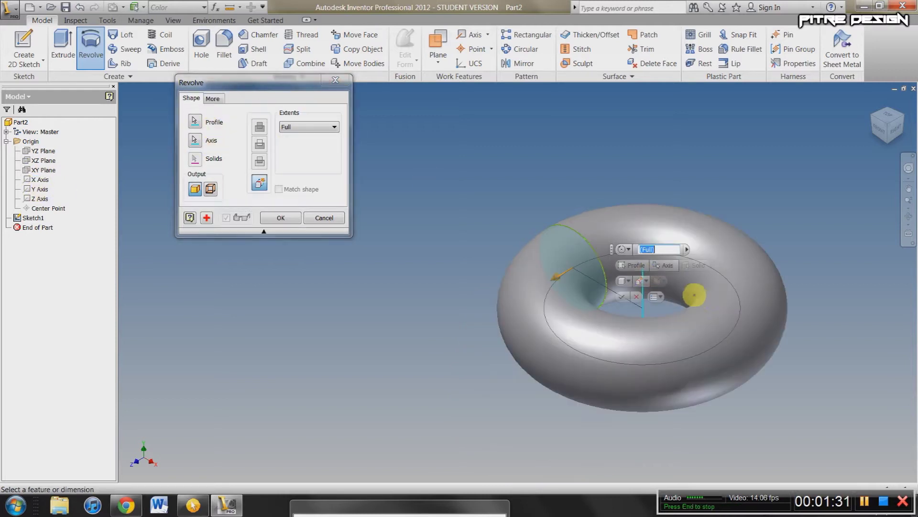
left_click(271, 216)
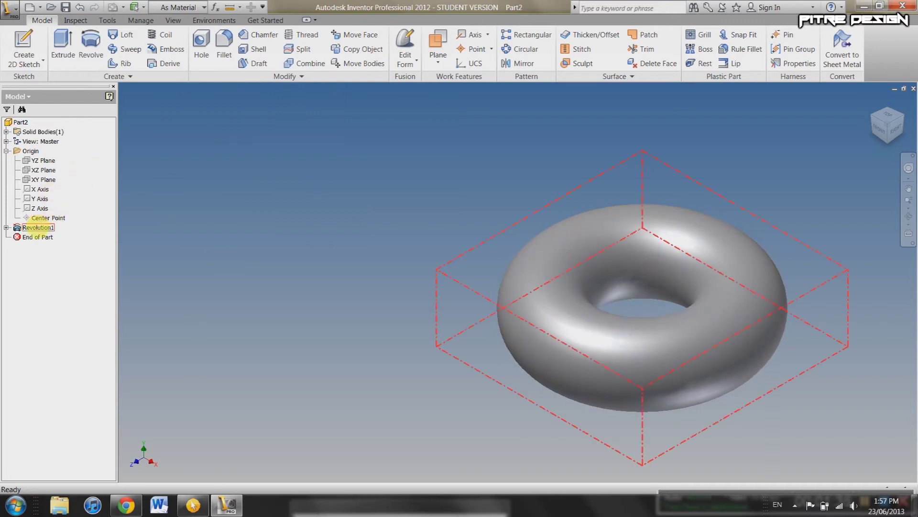
- Edit Revolution1 to an Angle extent of 180° in Direction 1, after trying the other directions
left_click(38, 228)
double_click(38, 228)
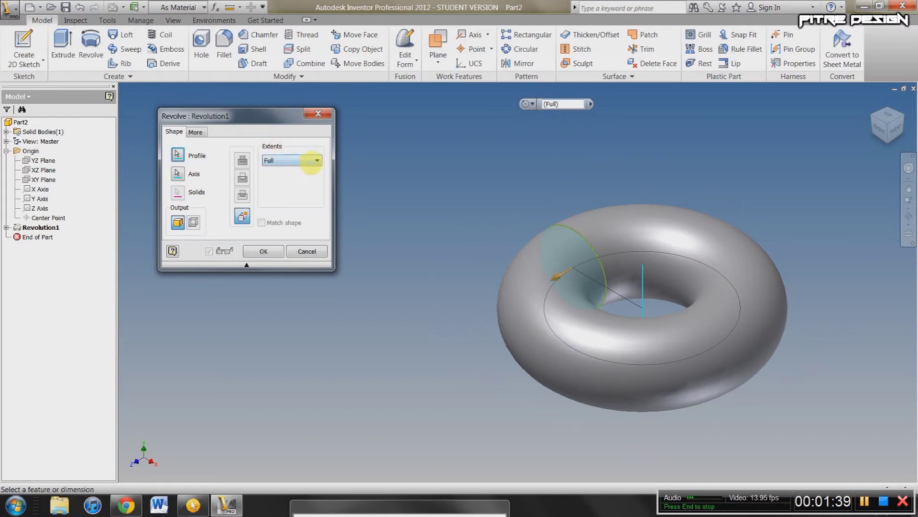
left_click(311, 161)
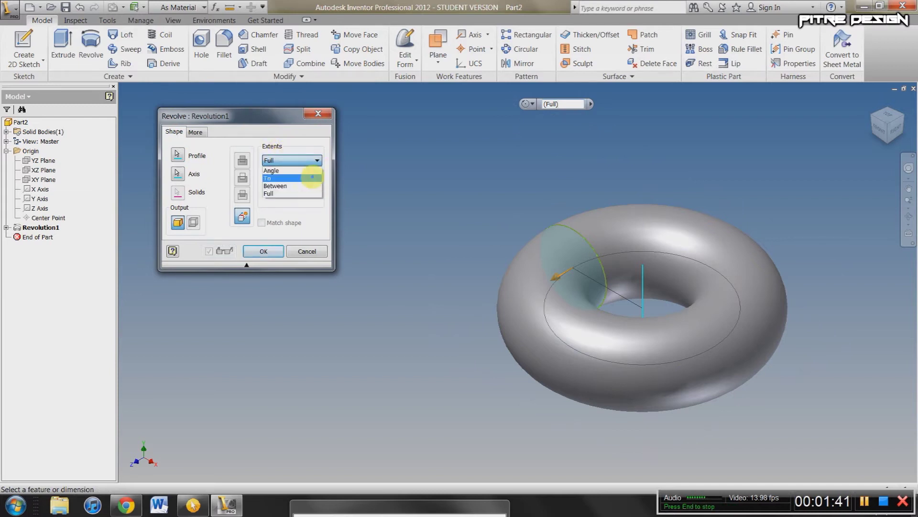
left_click(304, 171)
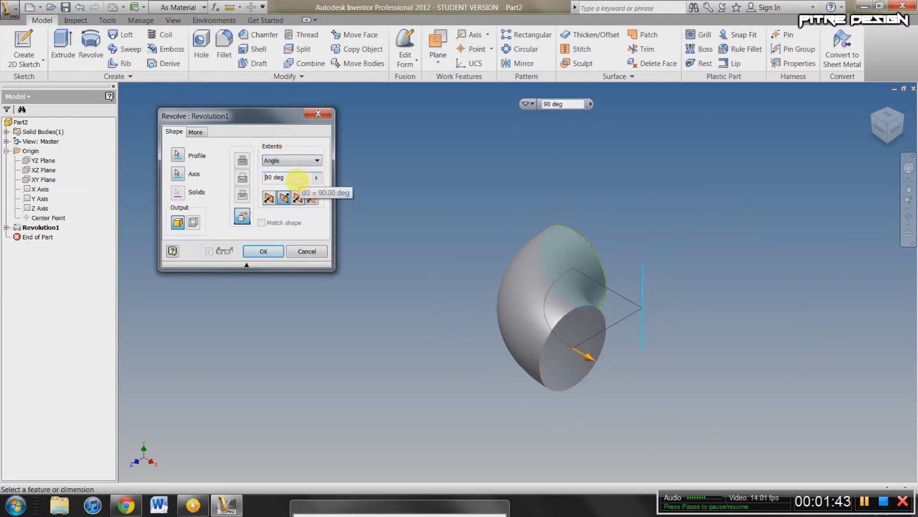
double_click(295, 178)
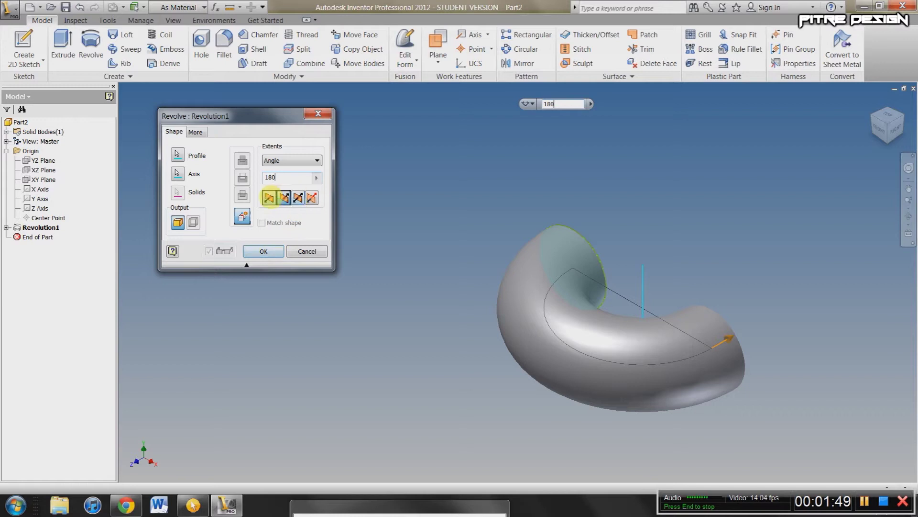
left_click(269, 198)
left_click(283, 197)
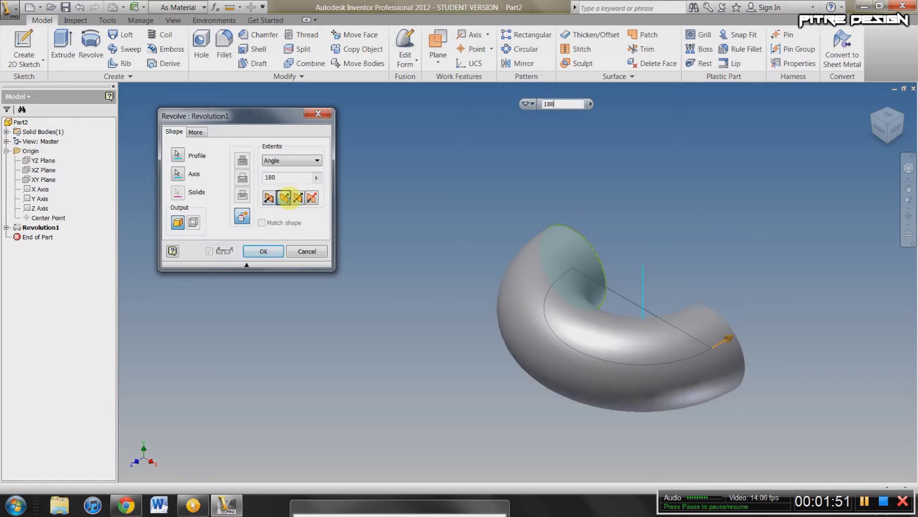
left_click(298, 197)
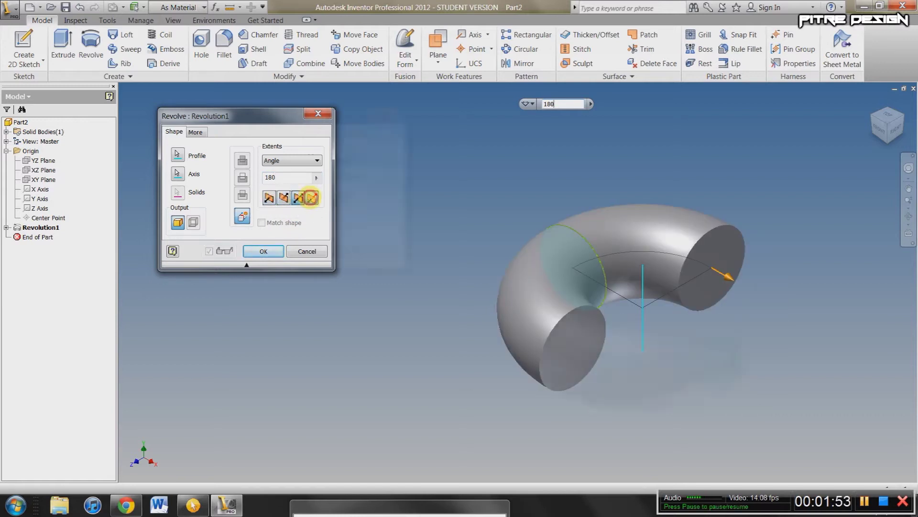
left_click(312, 197)
left_click(268, 198)
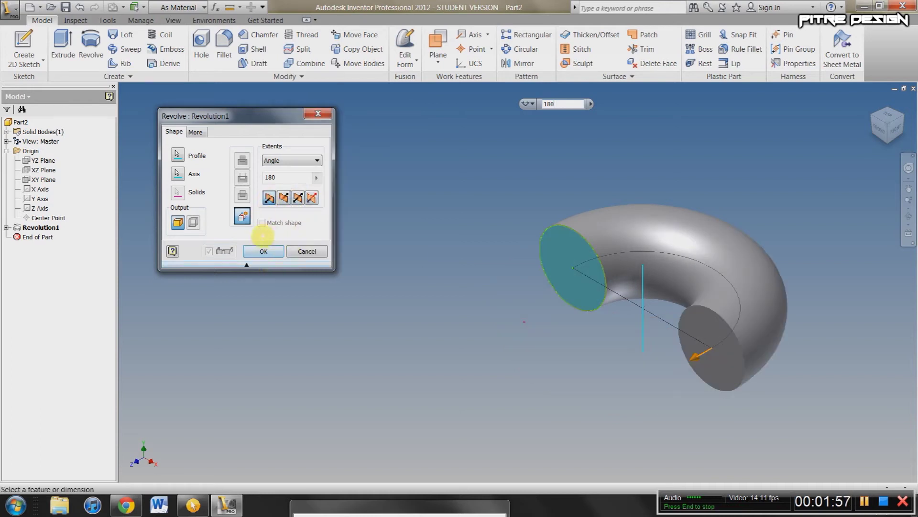
left_click(264, 251)
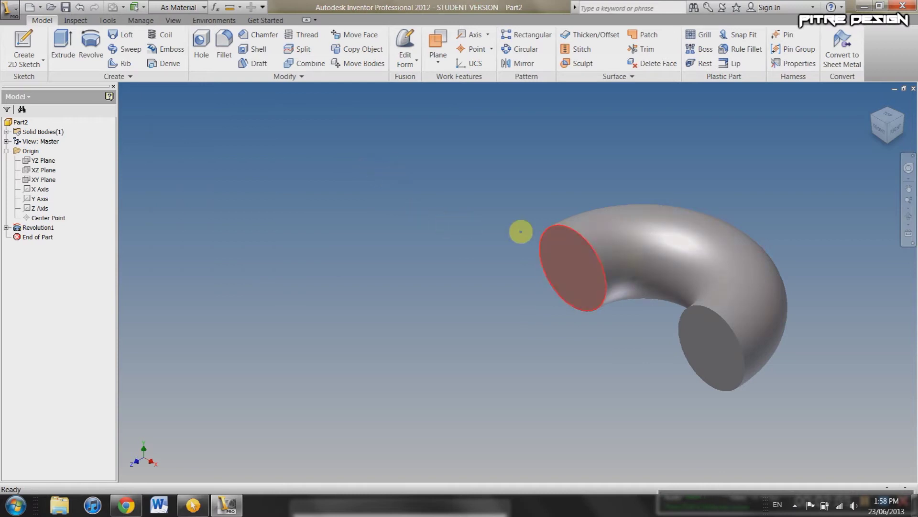
- Start a sketch on the pipe's end face and draw a small square near its centre
right_click(575, 275)
left_click(574, 306)
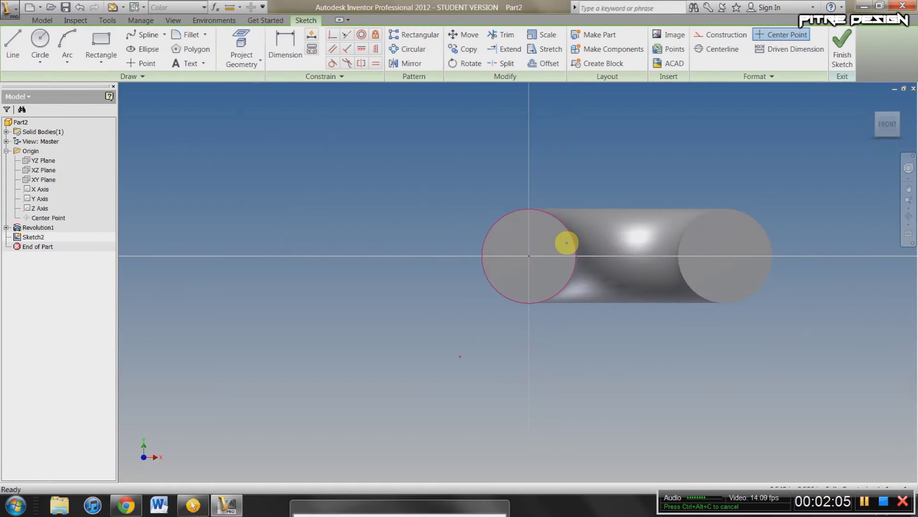
left_click(100, 48)
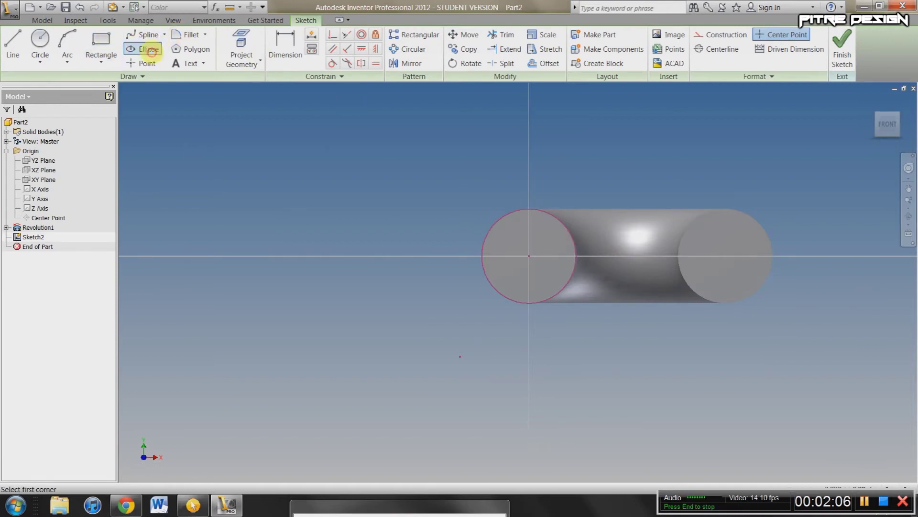
left_click(515, 237)
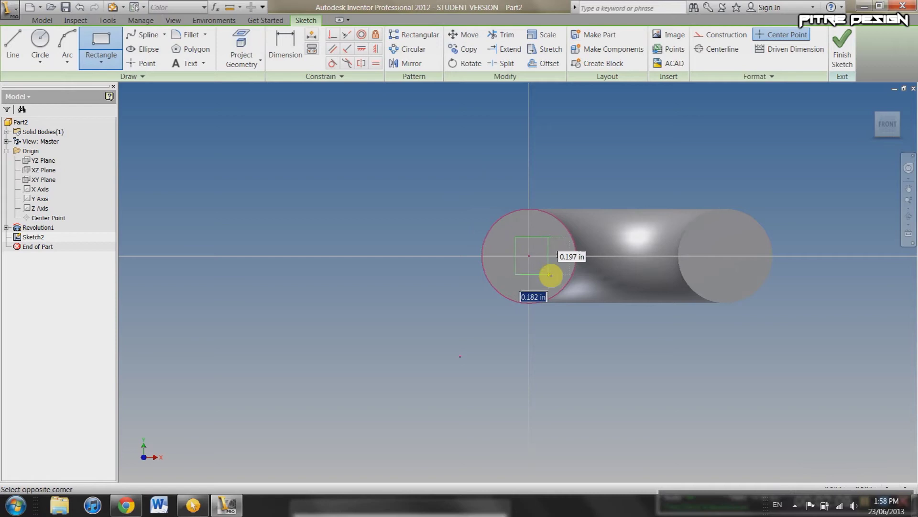
left_click(550, 271)
left_click(841, 58)
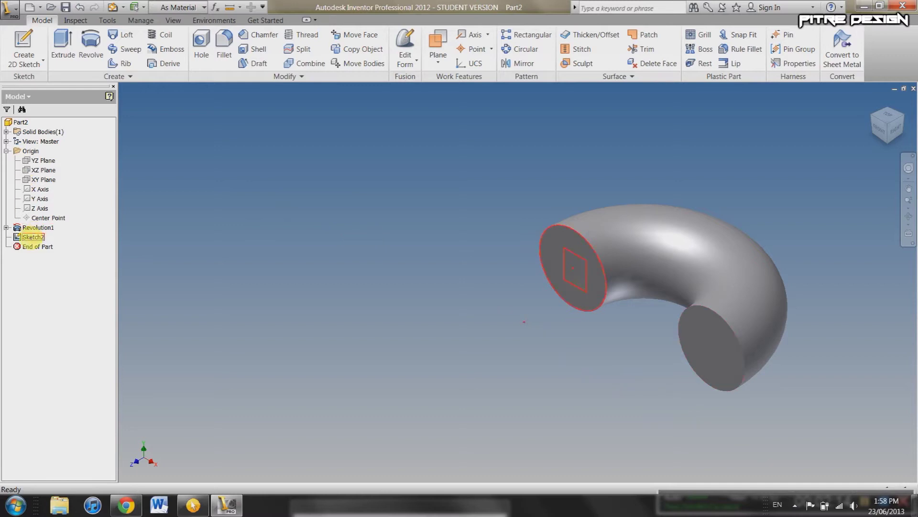
- In Sketch2, project the far end circle, join both centres, and add a vertical midpoint line
double_click(31, 236)
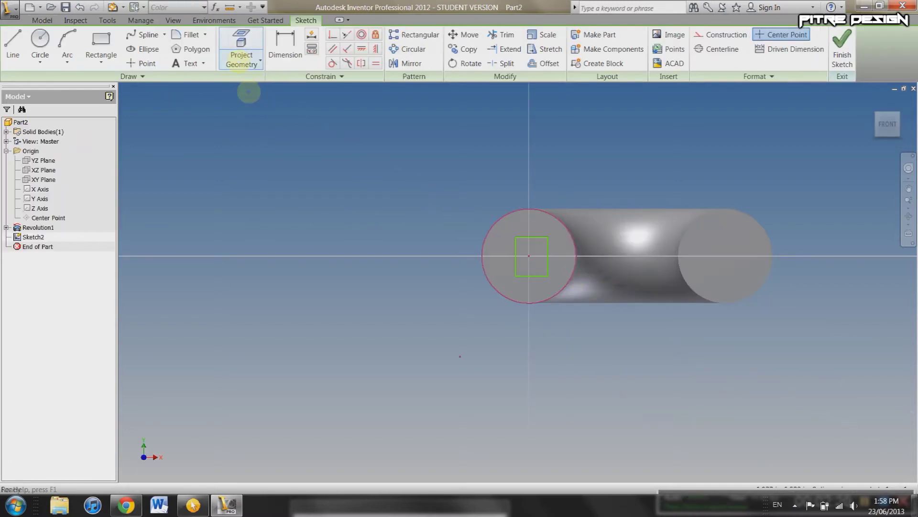
left_click(242, 45)
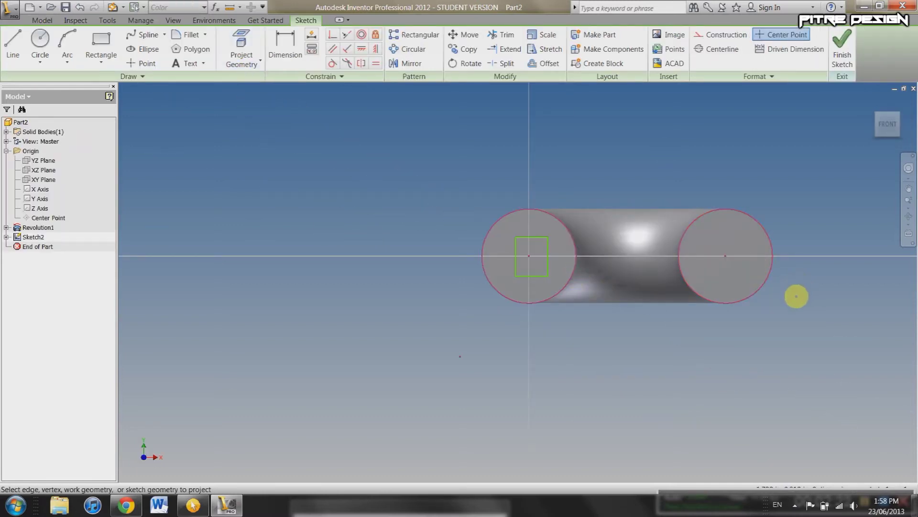
key("l")
left_click(529, 255)
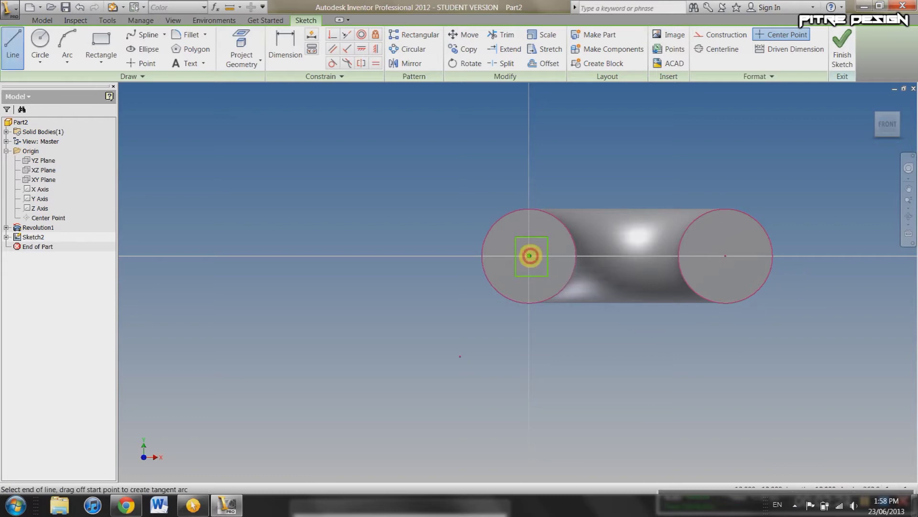
double_click(726, 255)
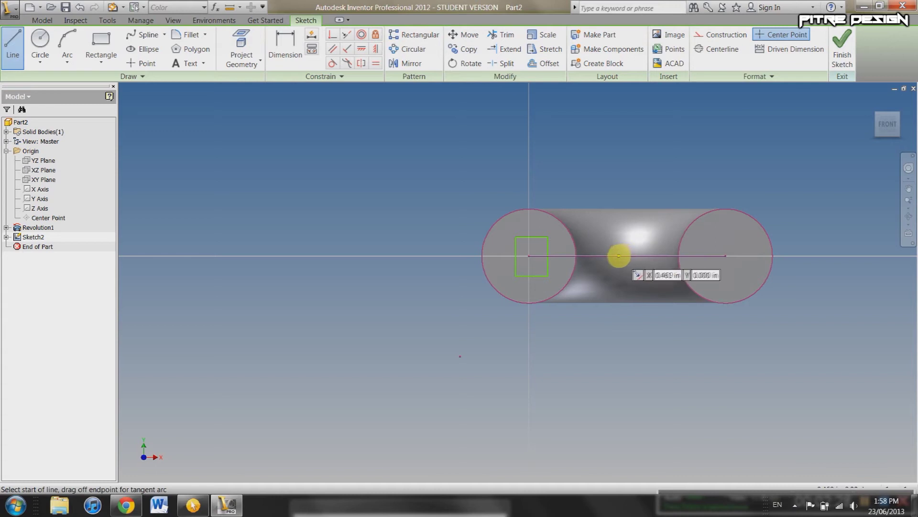
left_click(627, 255)
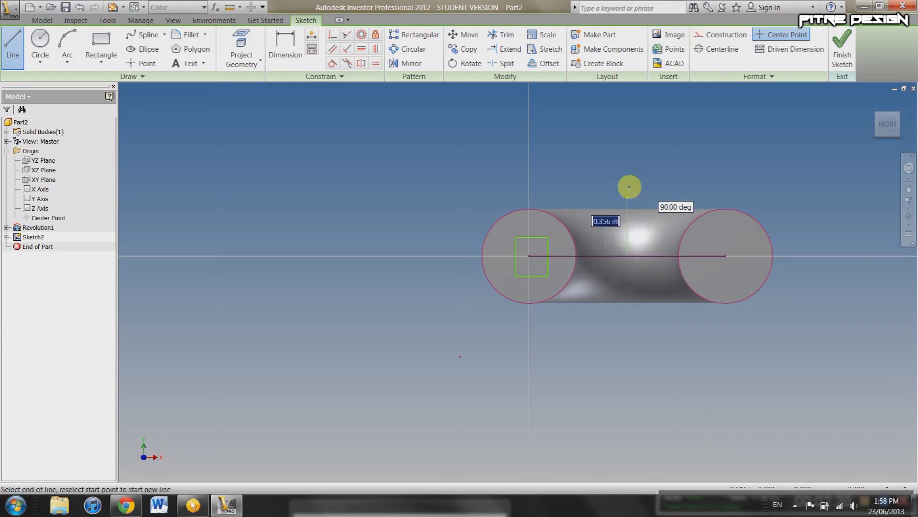
double_click(630, 183)
left_click(842, 48)
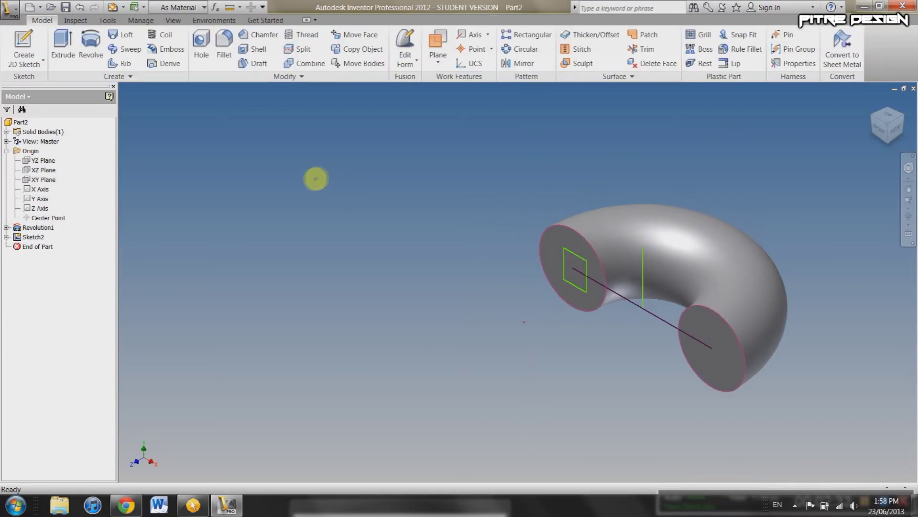
- Revolve the square a full turn around the vertical line as a join, after previewing a cut
right_click(316, 180)
left_click(363, 179)
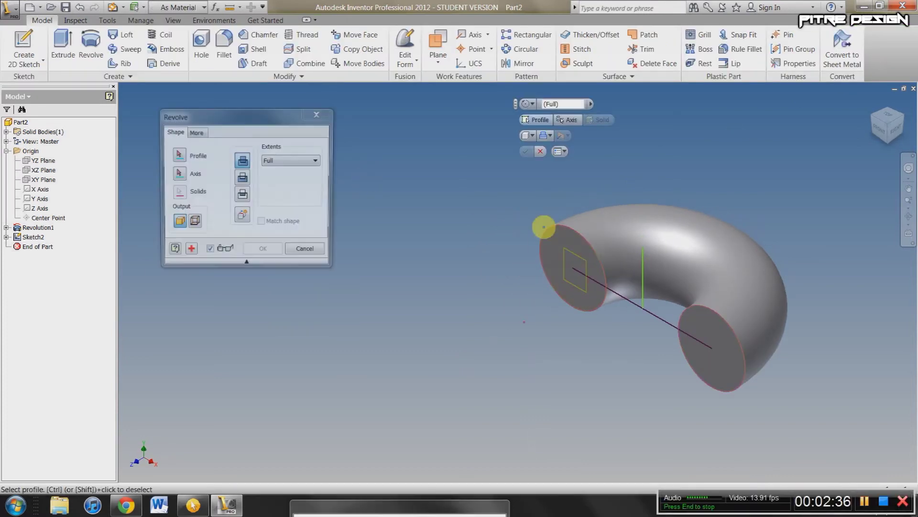
left_click(577, 264)
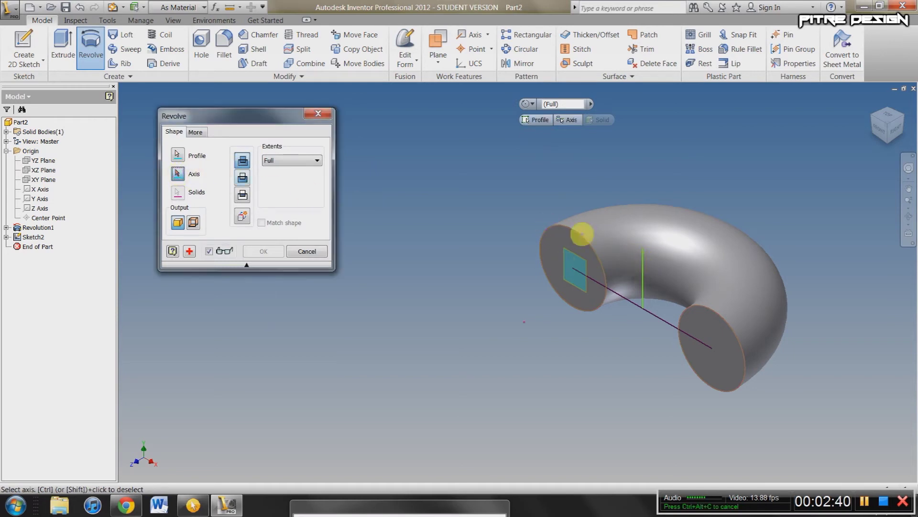
left_click(641, 263)
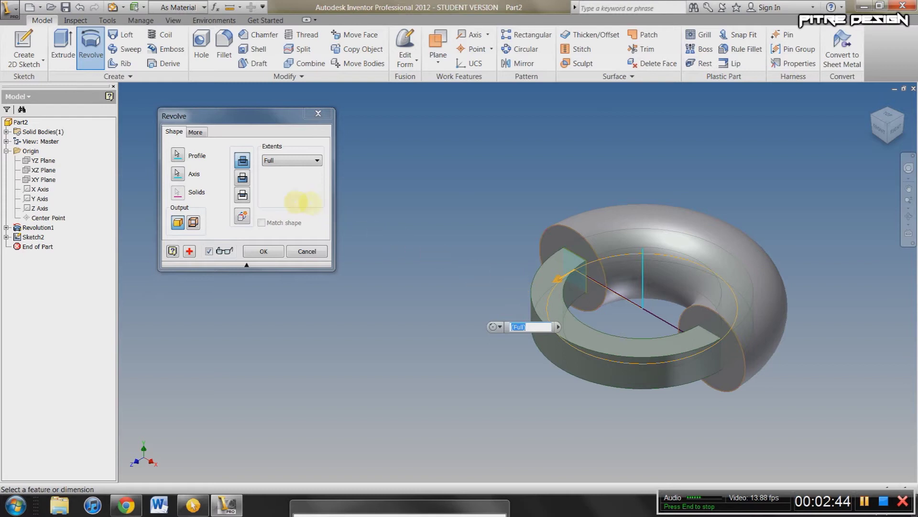
left_click(242, 177)
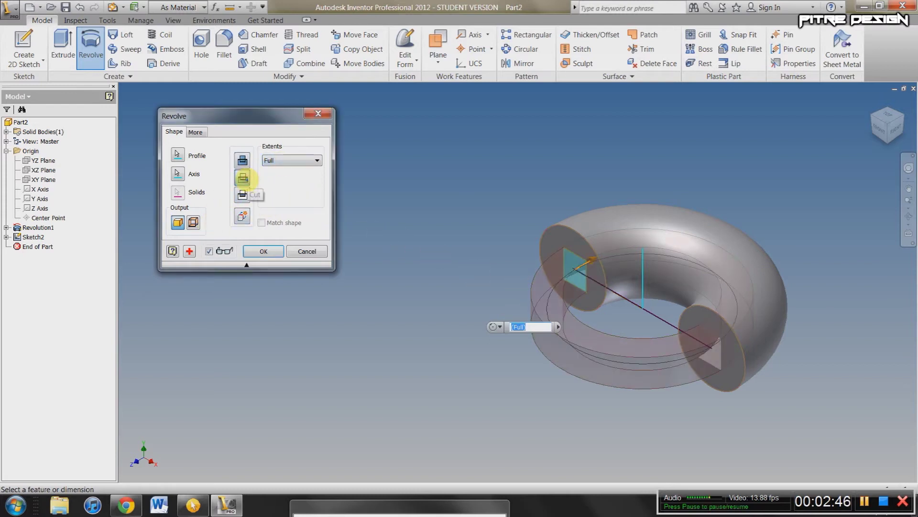
middle_click_drag(557, 325, 483, 332, "shift")
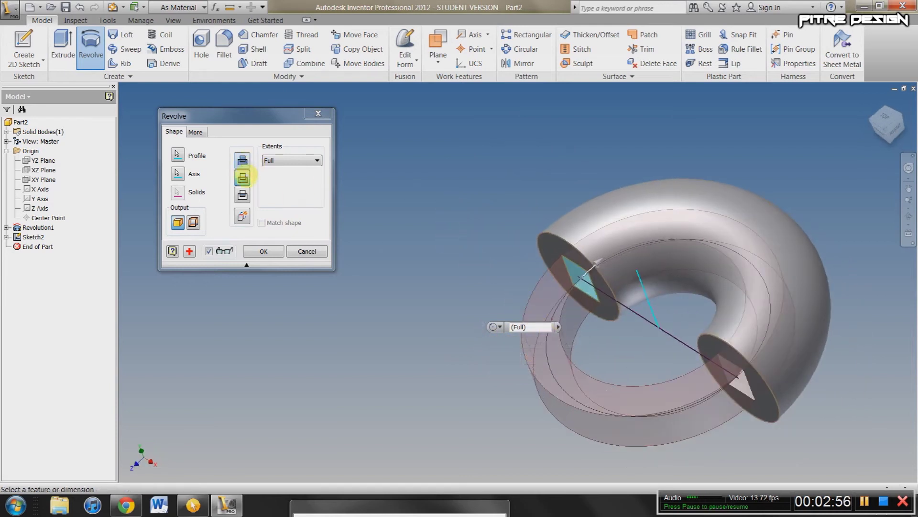
left_click(303, 160)
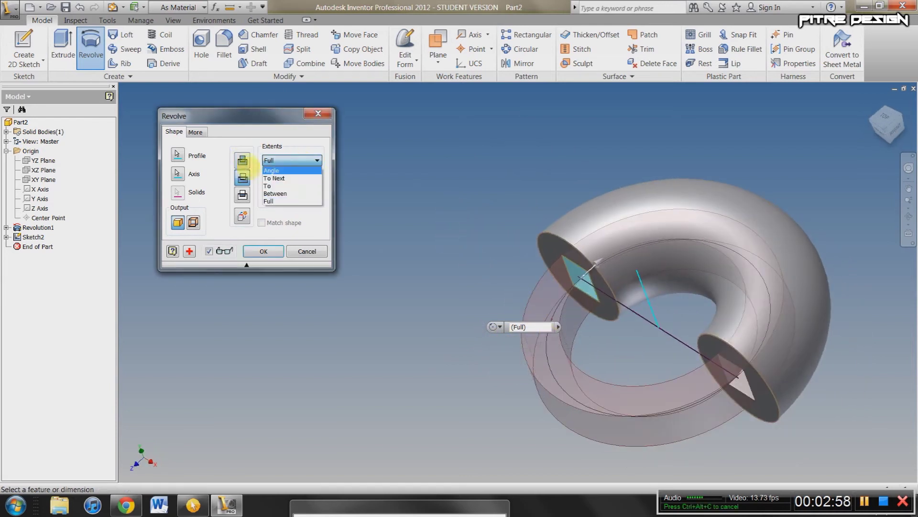
left_click(243, 158)
left_click(243, 177)
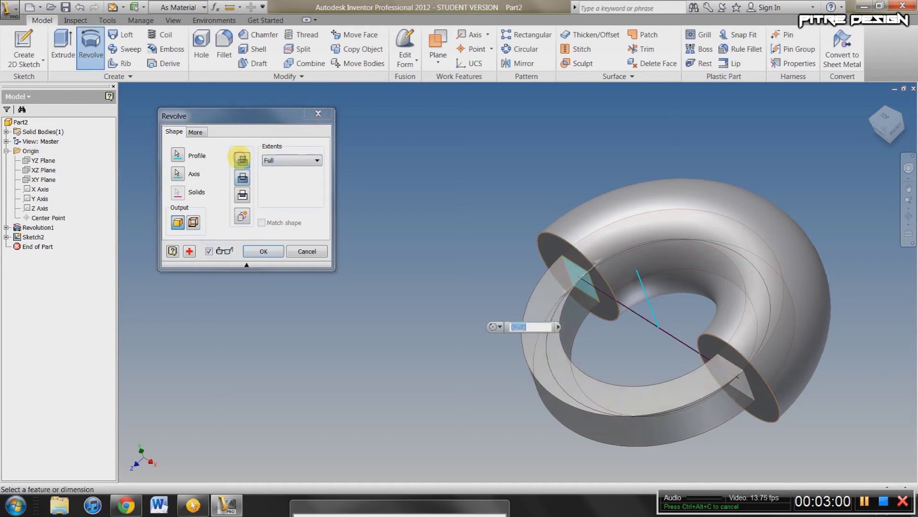
left_click(264, 251)
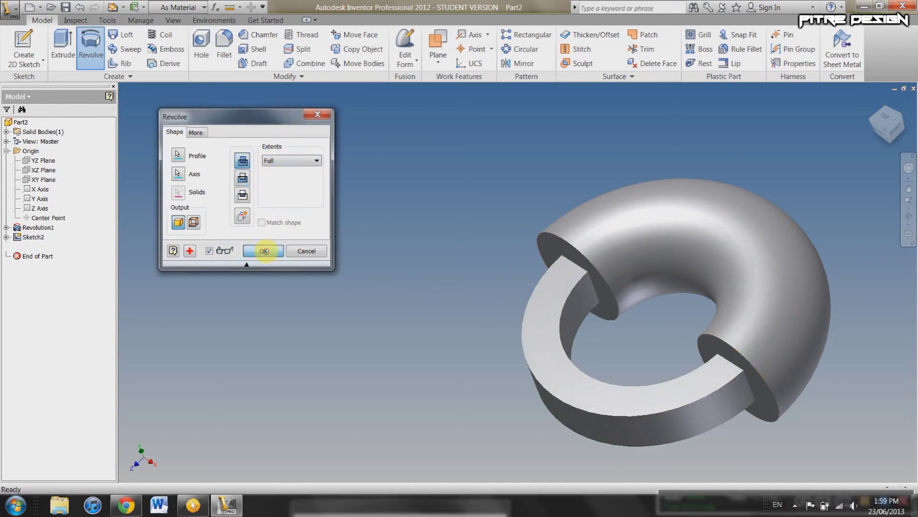
- Orbit around the finished rings and bring up the context menu for Revolution1
scroll(621, 318, "down", 5)
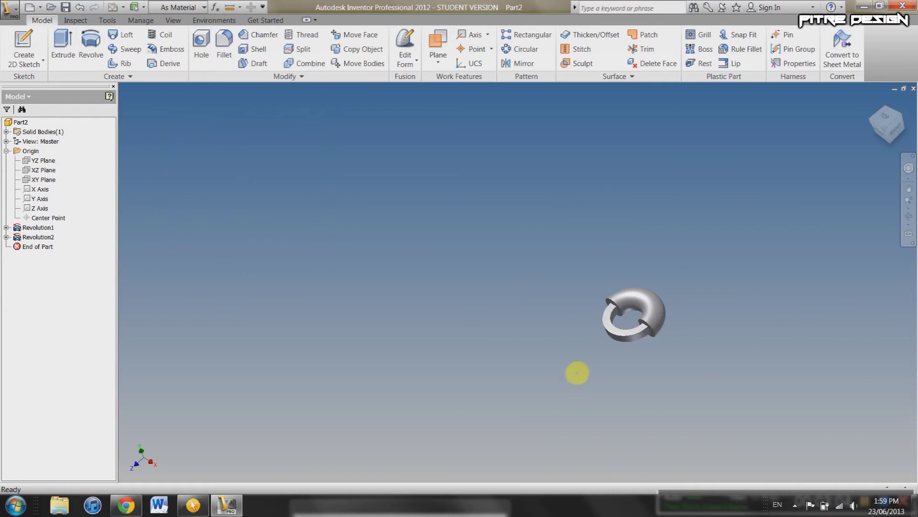
middle_click_drag(582, 353, 576, 433, "shift")
scroll(560, 416, "up", 3)
middle_click_drag(569, 397, 586, 342, "shift")
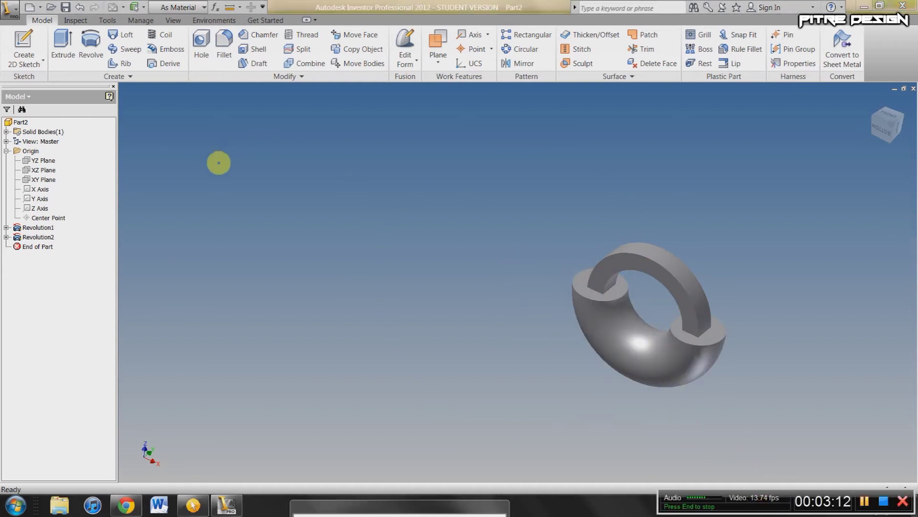
right_click(34, 227)
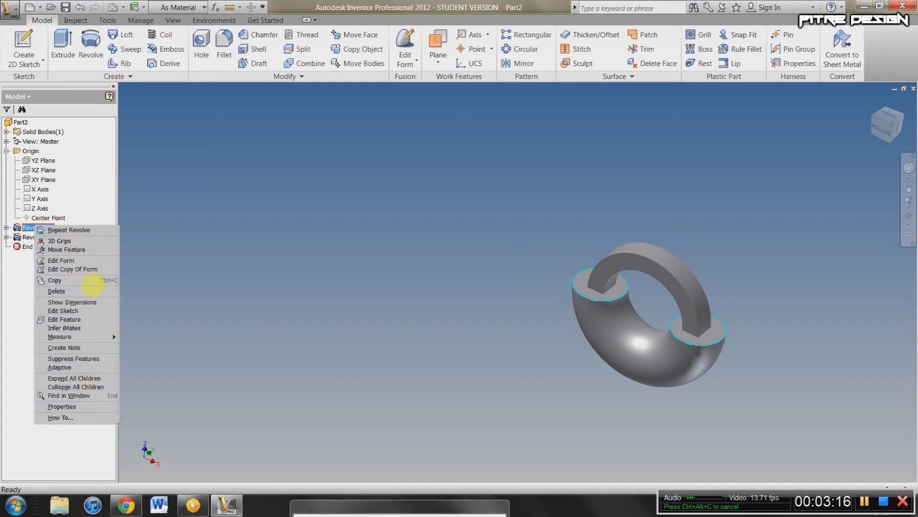
- Delete both revolve features and start a new sketch on the XZ plane
left_click(93, 288)
left_click(127, 142)
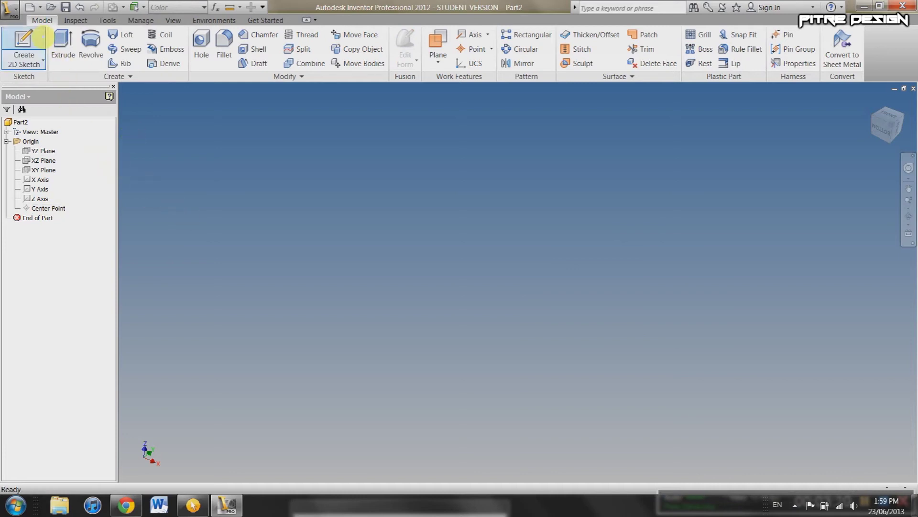
left_click(22, 41)
left_click(44, 161)
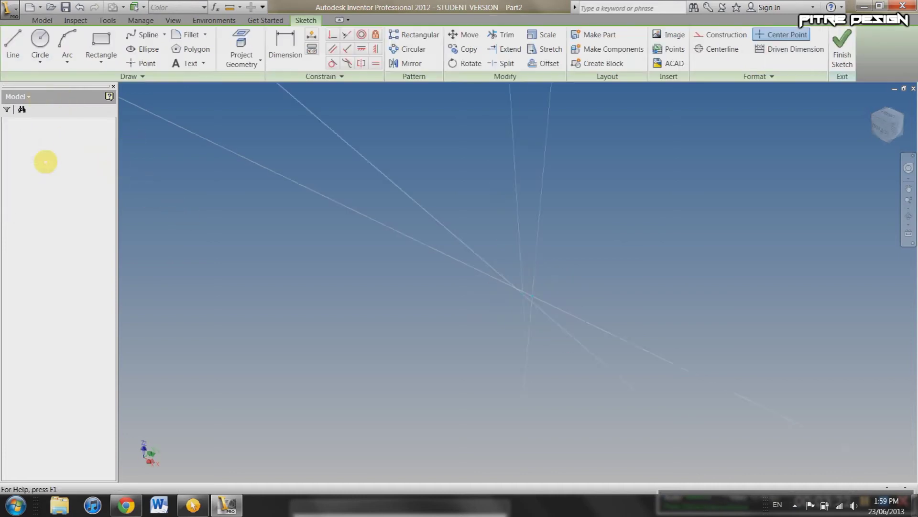
- Draw a circle centred on the origin and finish the sketch
key("c")
left_click(535, 247)
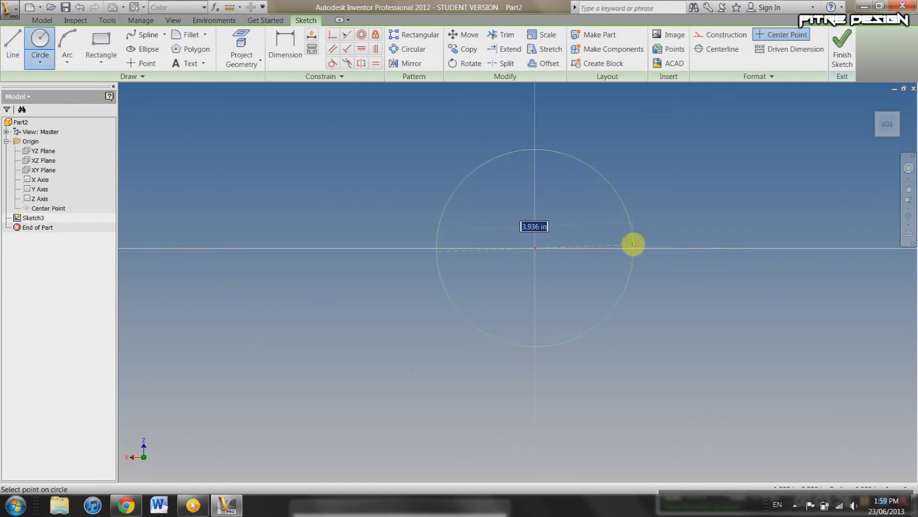
left_click(637, 245)
key("Escape")
left_click(842, 51)
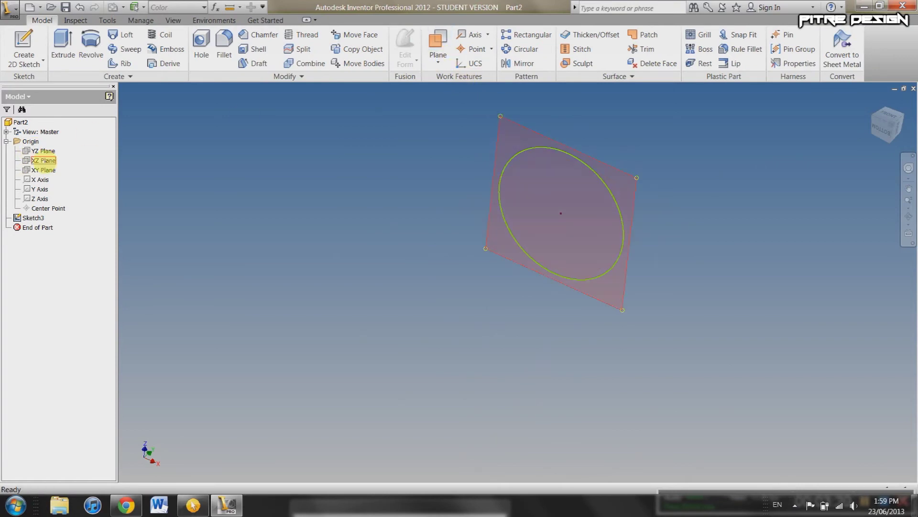
- Make the XZ plane visible and add a work plane offset 3.3125 in from it
right_click(44, 161)
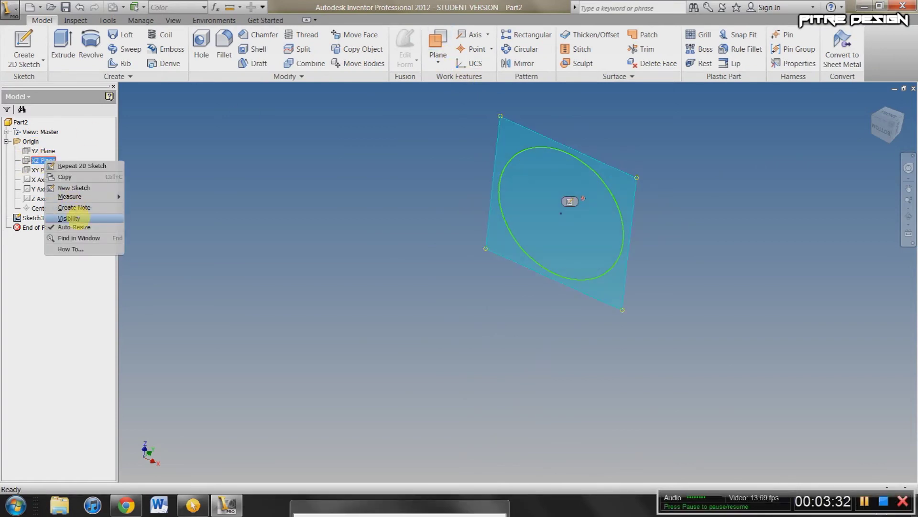
left_click(78, 218)
key("F4")
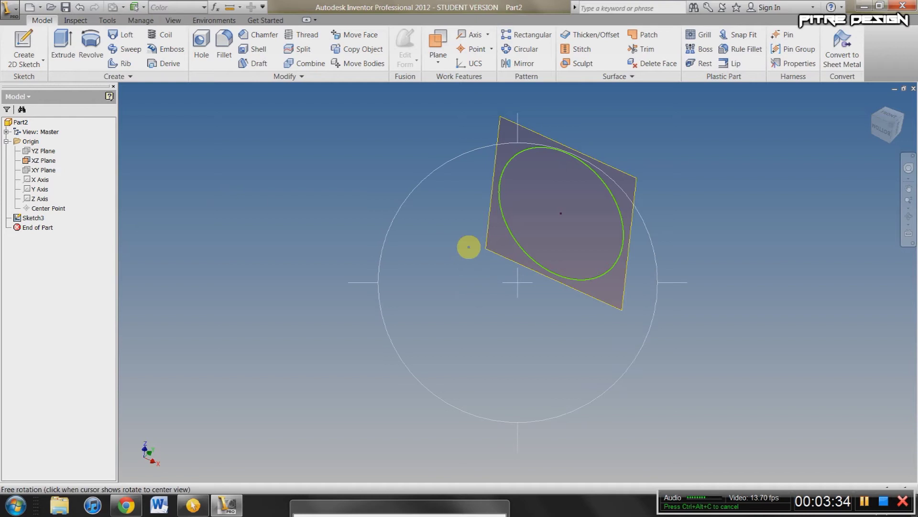
left_click_drag(469, 246, 492, 342)
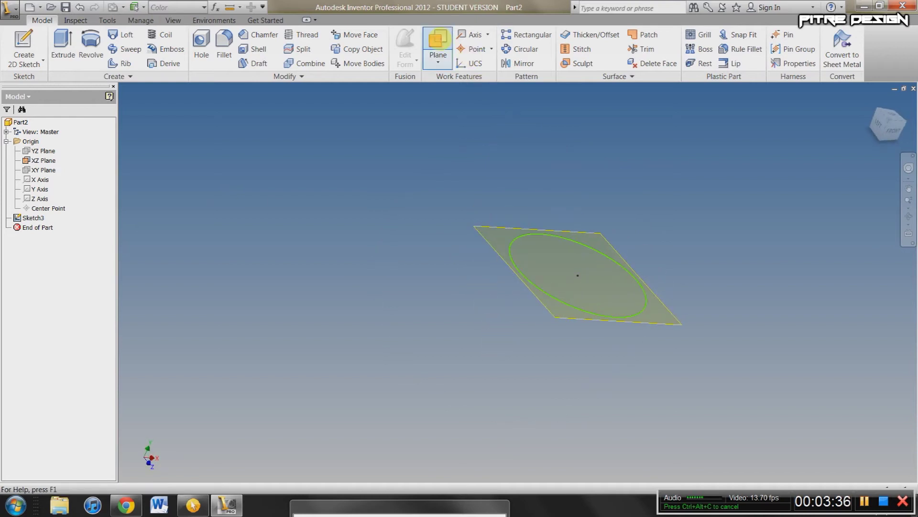
left_click(437, 41)
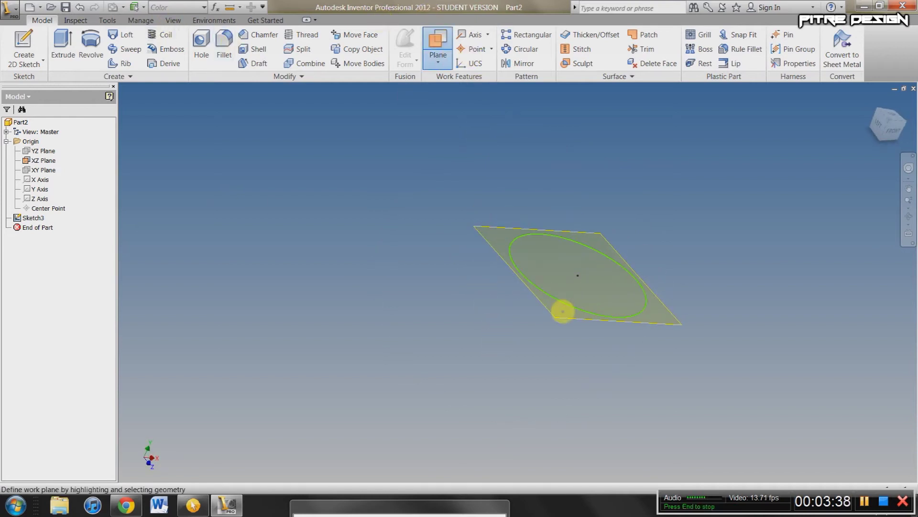
mouse_move(565, 313)
left_mouse_down()
mouse_move(605, 214)
mouse_move(601, 238)
mouse_move(600, 227)
left_mouse_up()
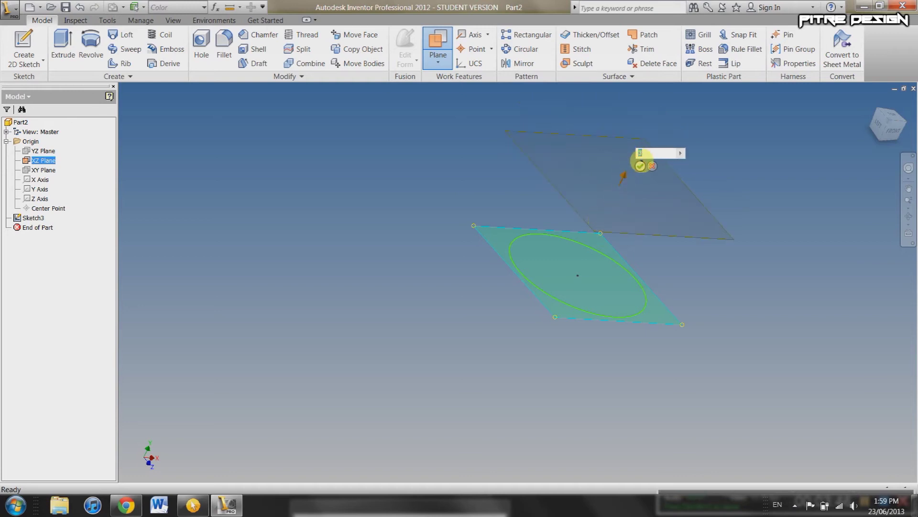
left_click(640, 165)
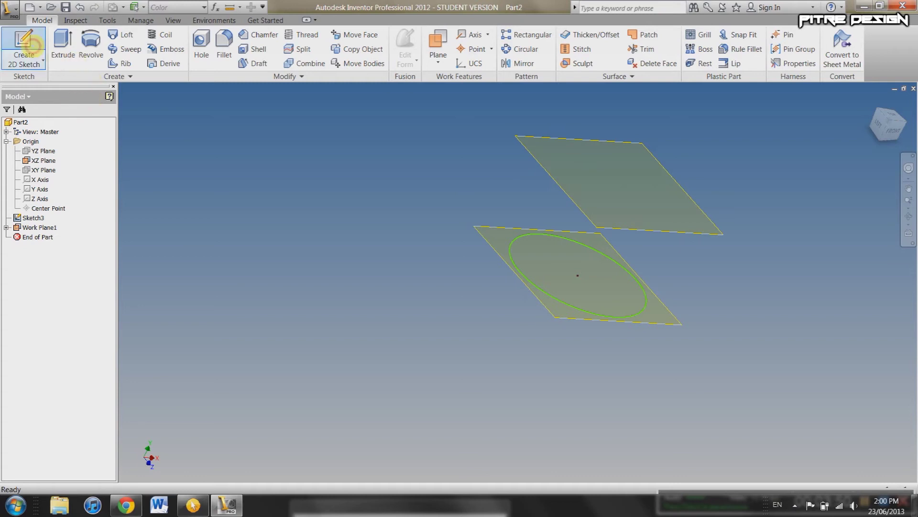
- Create Sketch4 on Work Plane1 with a small square centred above the circle
left_click(25, 48)
left_click(663, 230)
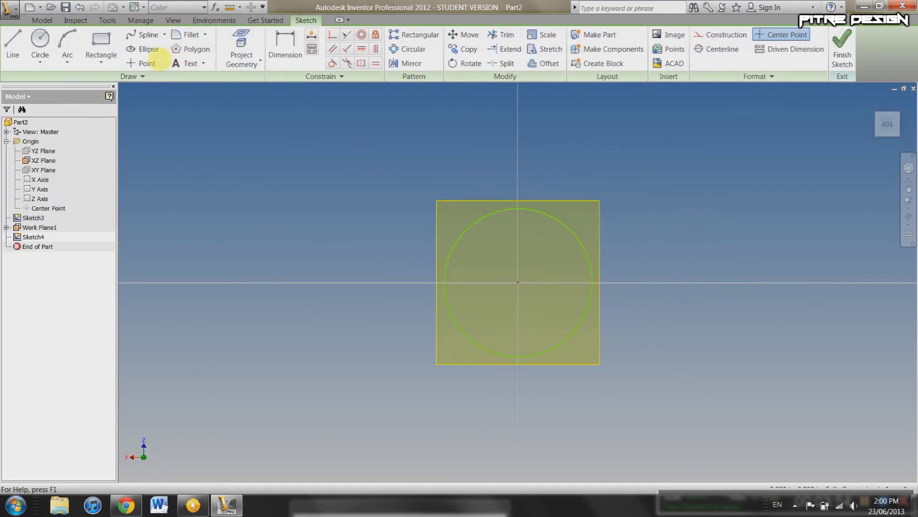
left_click(101, 48)
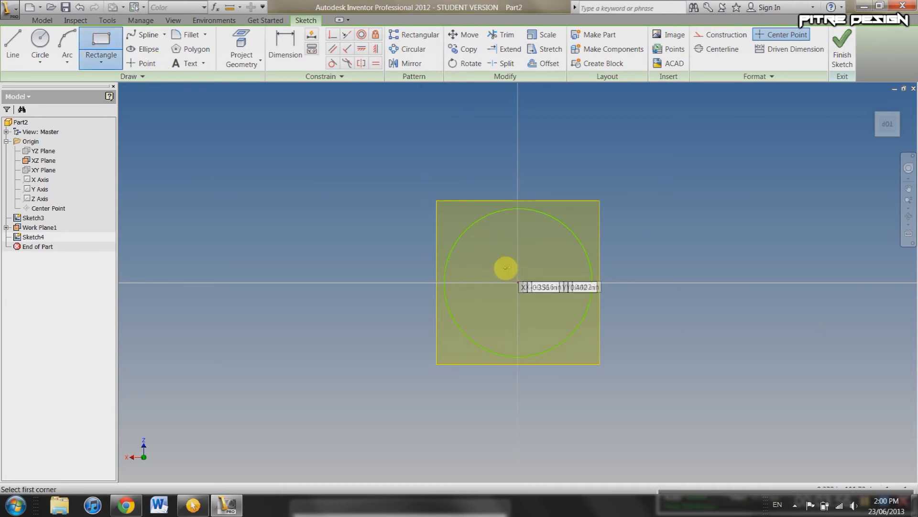
left_click(505, 268)
left_click(533, 297)
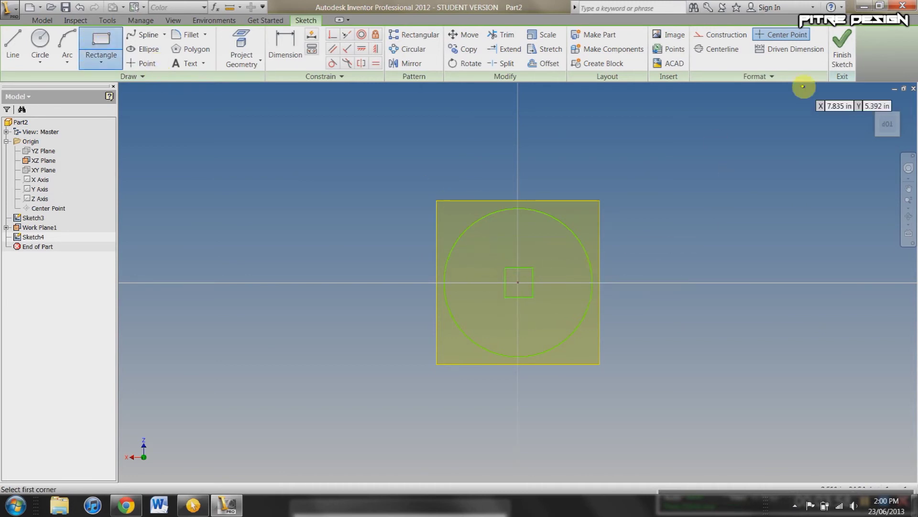
left_click(843, 48)
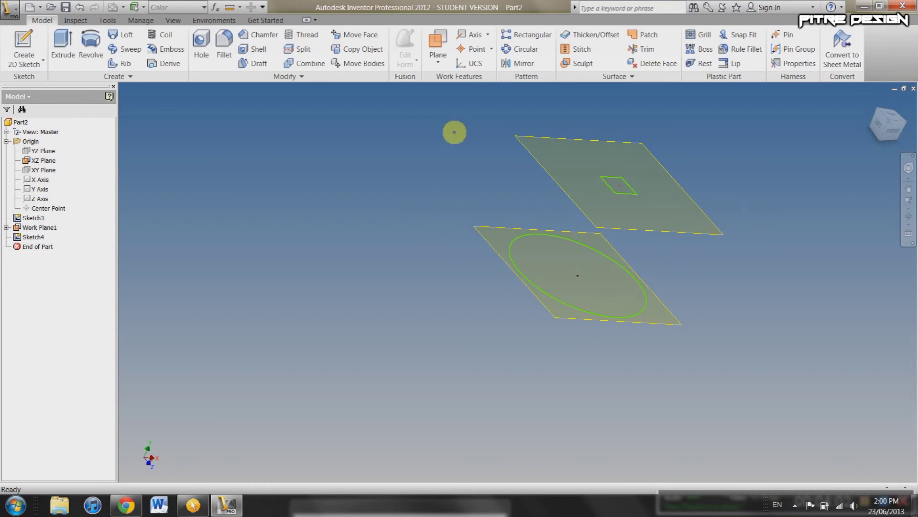
- Add Work Plane2 offset 2.625 in above Work Plane1
left_click(438, 42)
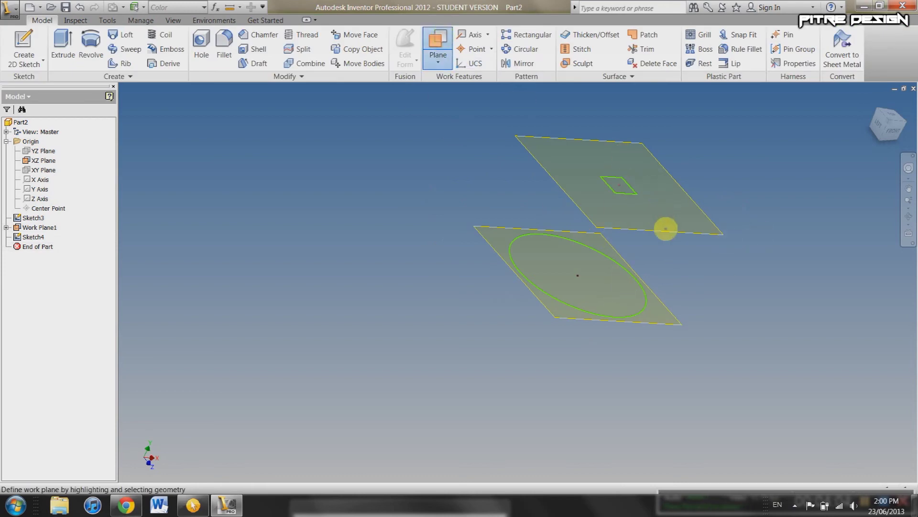
left_click_drag(667, 228, 676, 143)
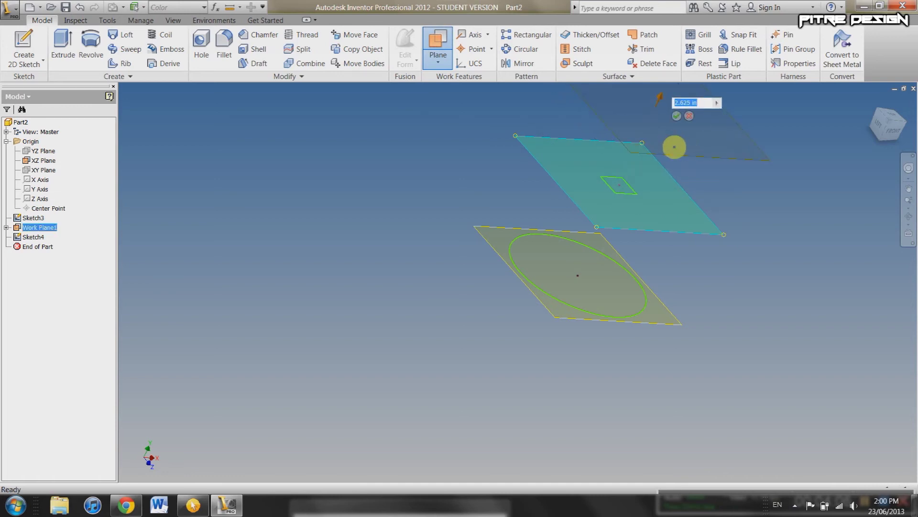
left_click(681, 115)
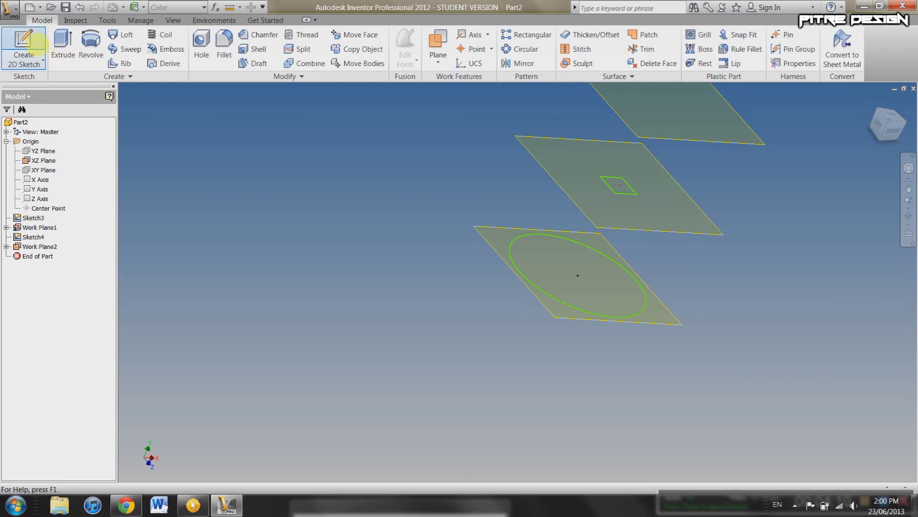
- Create Sketch5 on Work Plane2 holding the projected bottom circle, and finish it
left_click(23, 47)
left_click(723, 141)
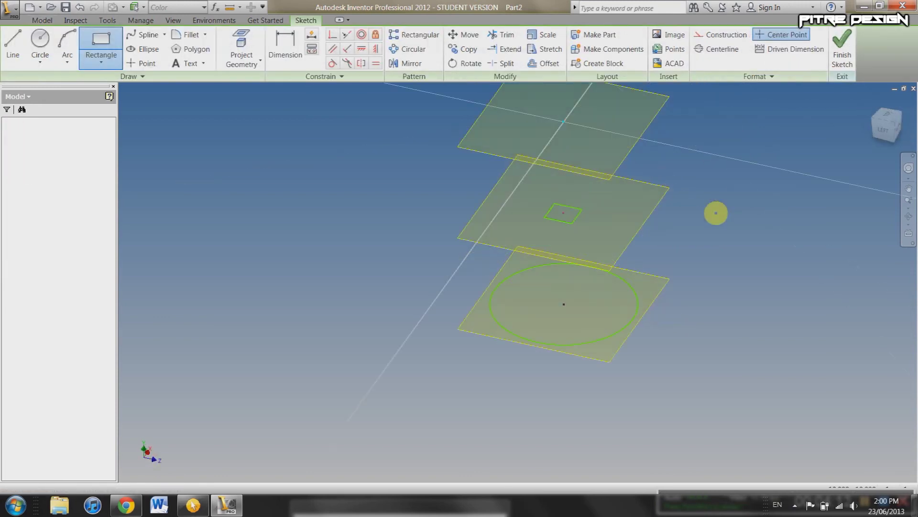
key("c")
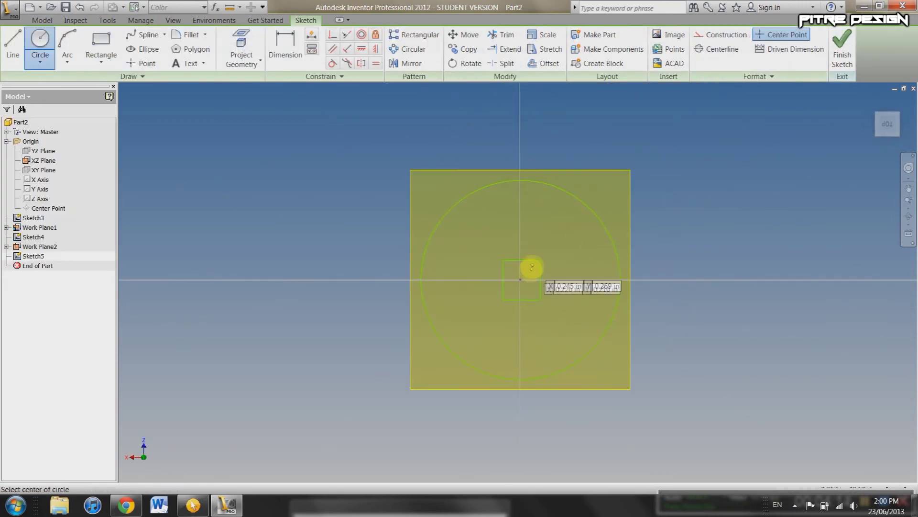
left_click(241, 48)
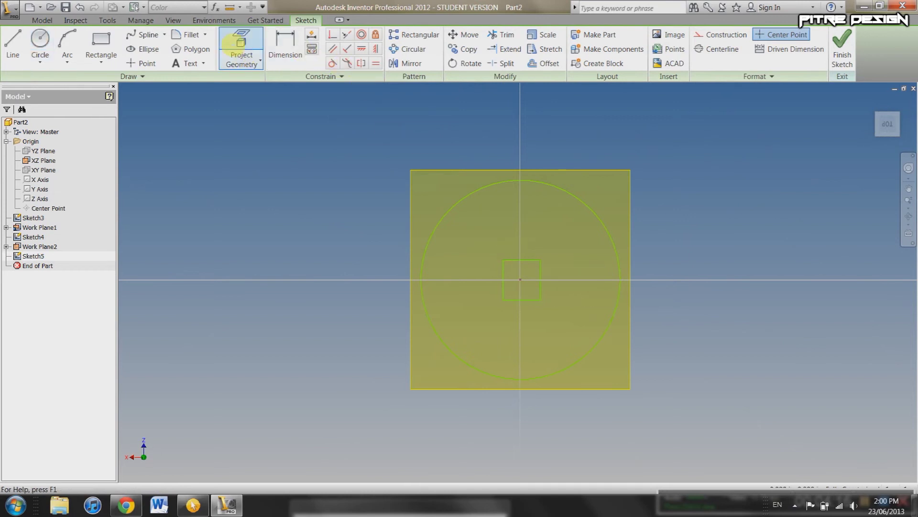
left_click(596, 213)
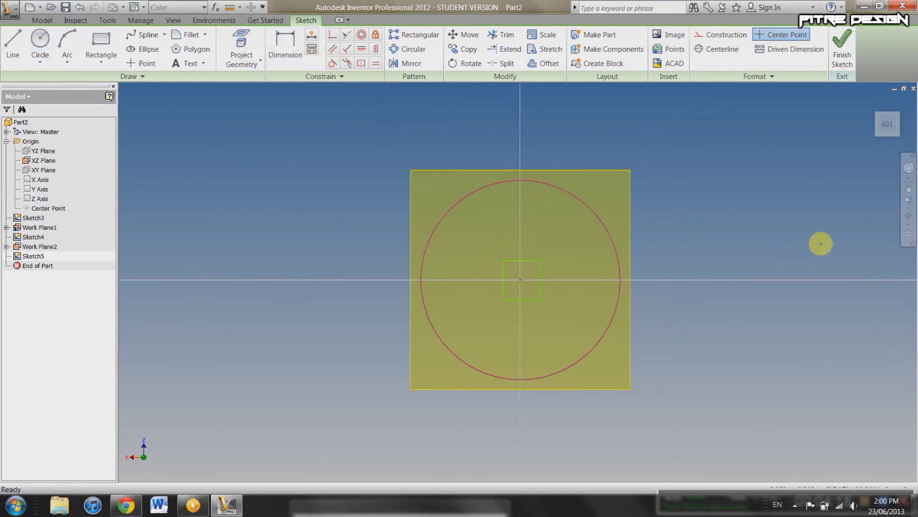
middle_click_drag(605, 328, 555, 290, "shift")
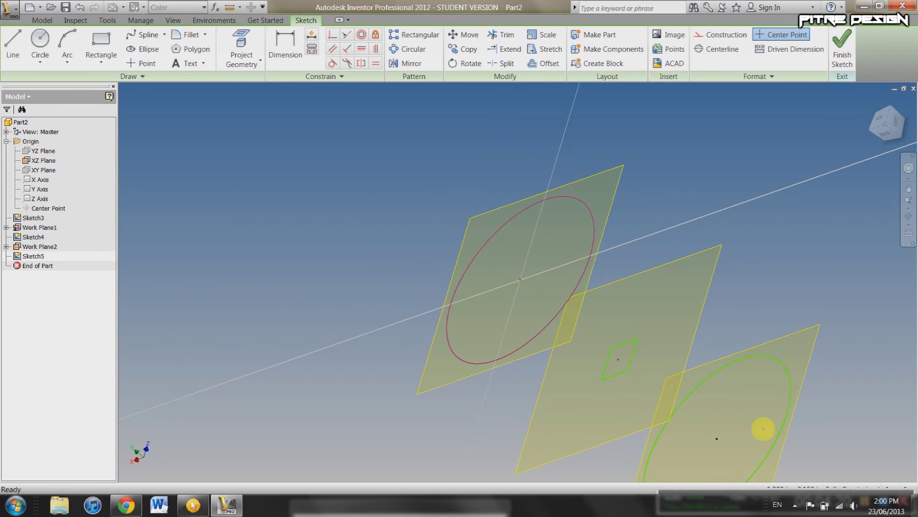
left_click(842, 52)
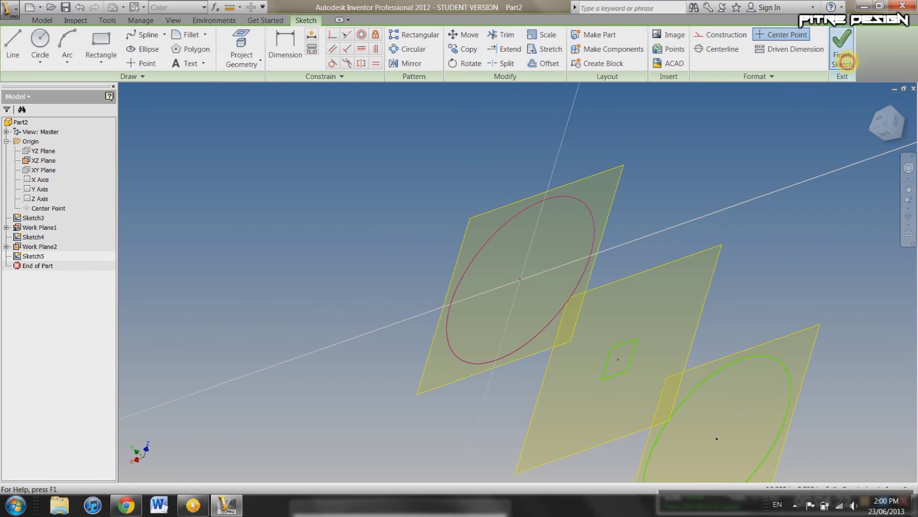
- Turn off visibility of the XZ Plane, Work Plane1 and Work Plane2 in the browser
right_click(41, 159)
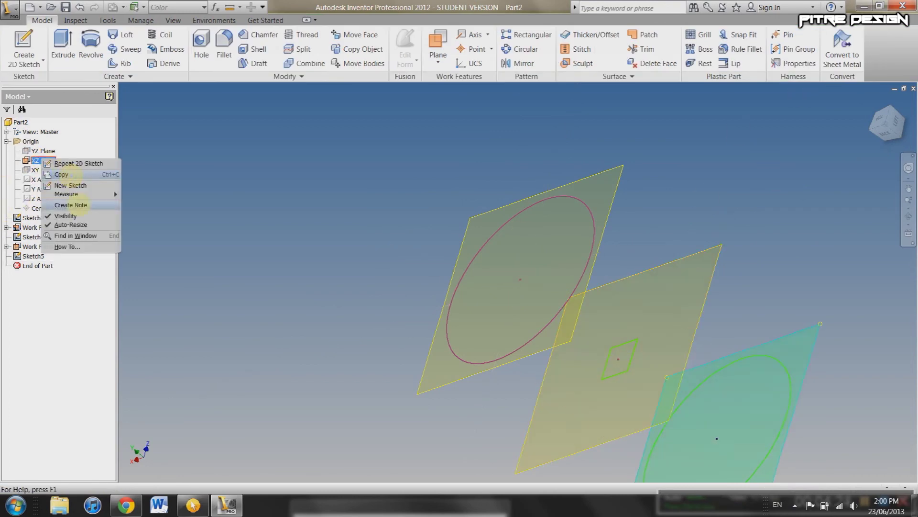
left_click(71, 217)
right_click(35, 227)
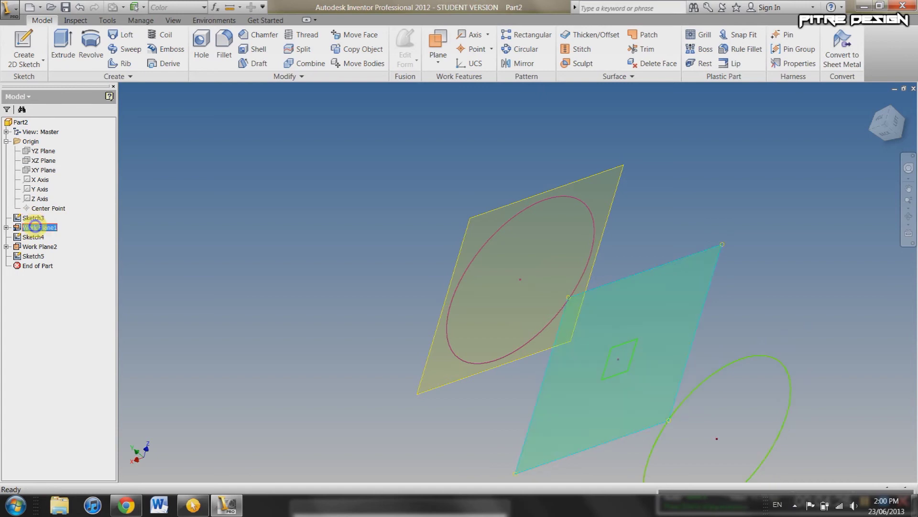
left_click(59, 310)
right_click(37, 246)
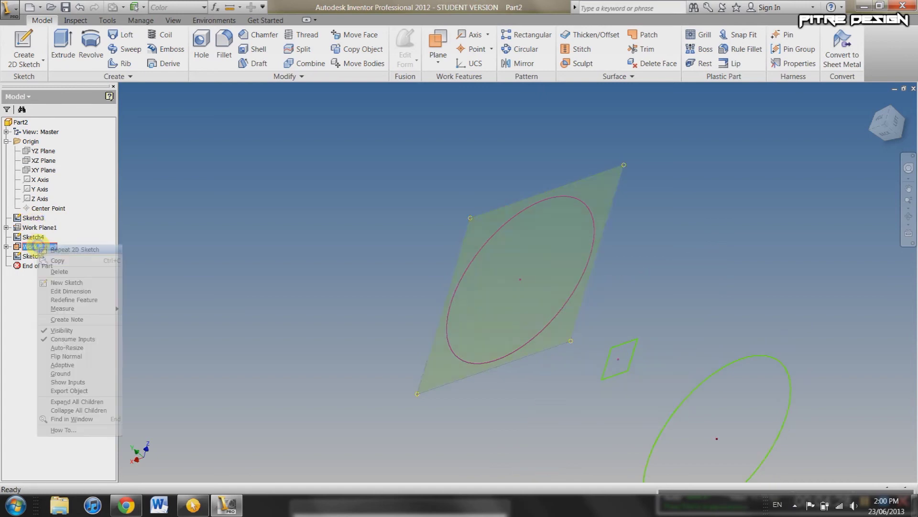
left_click(72, 330)
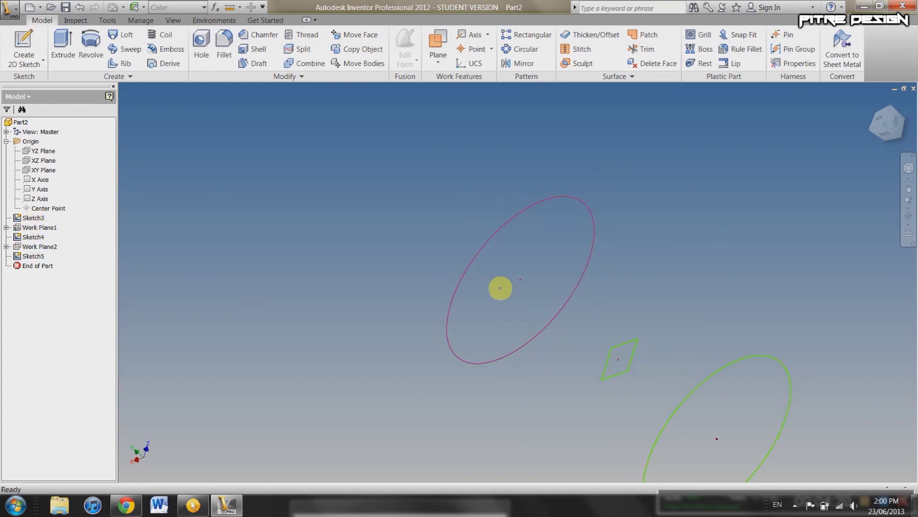
mouse_move(501, 288)
middle_mouse_down("shift")
mouse_move(517, 322)
mouse_move(547, 322)
mouse_move(579, 287)
mouse_move(557, 286)
mouse_move(531, 317)
middle_mouse_up("shift")
- Start a loft through the lower circle, small square and upper circle as sections
left_click(125, 35)
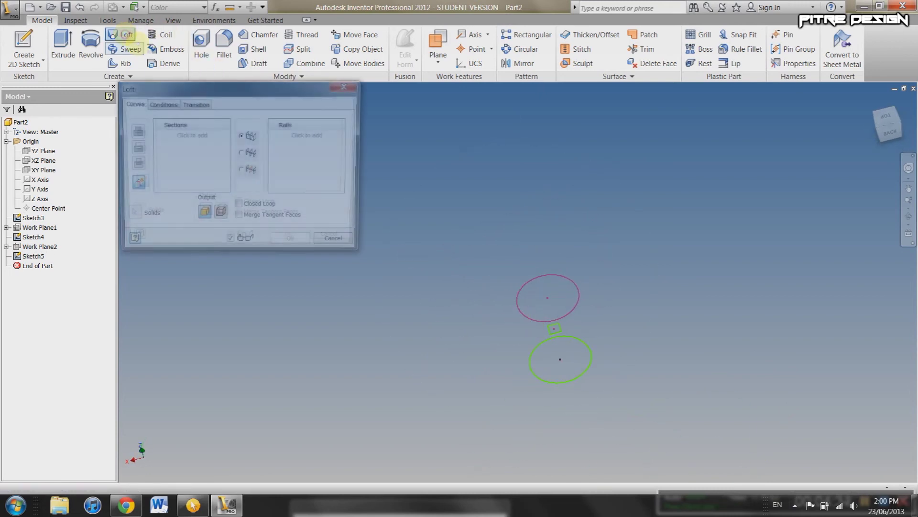
left_click(581, 370)
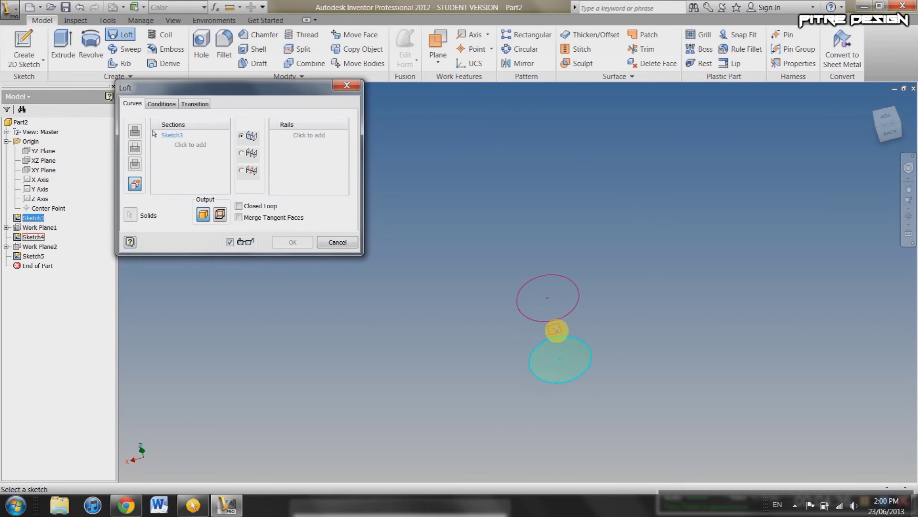
left_click(561, 313)
left_click(569, 312)
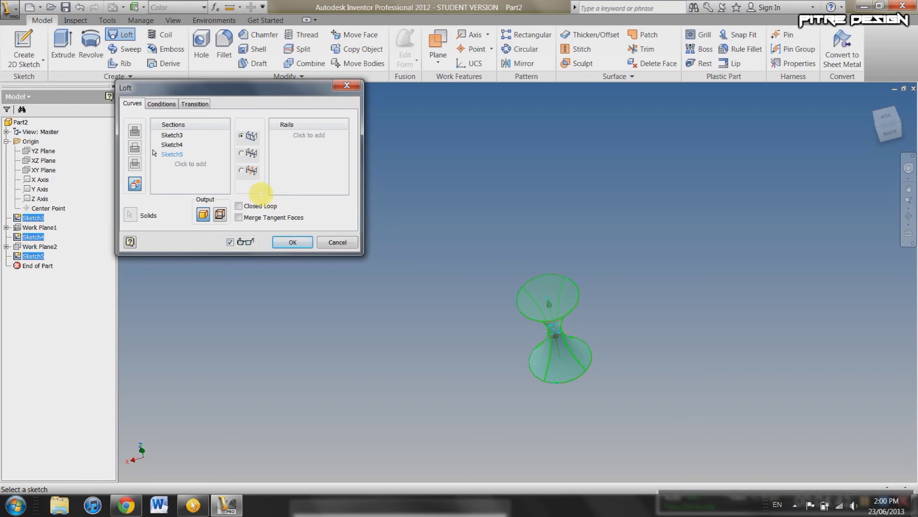
- Keep rail guidance and turn on Closed Loop so the loft previews as a barrel
left_click(242, 152)
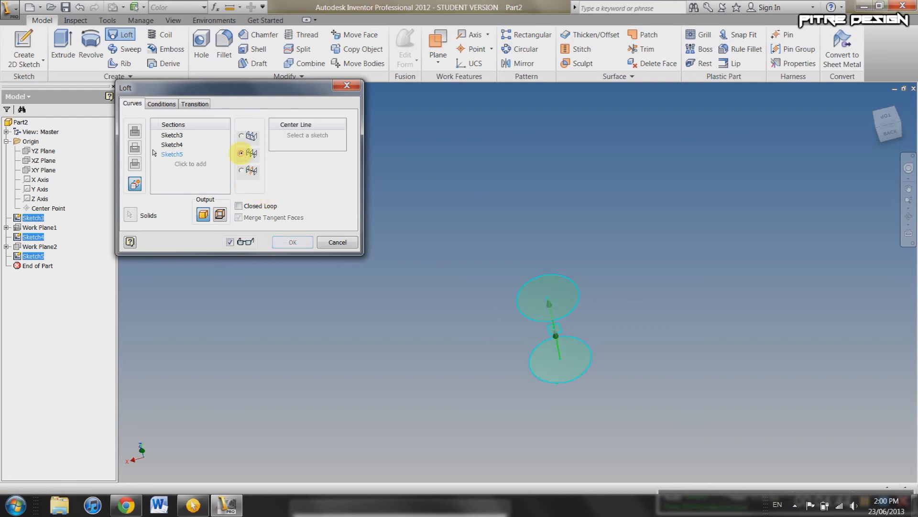
left_click(241, 136)
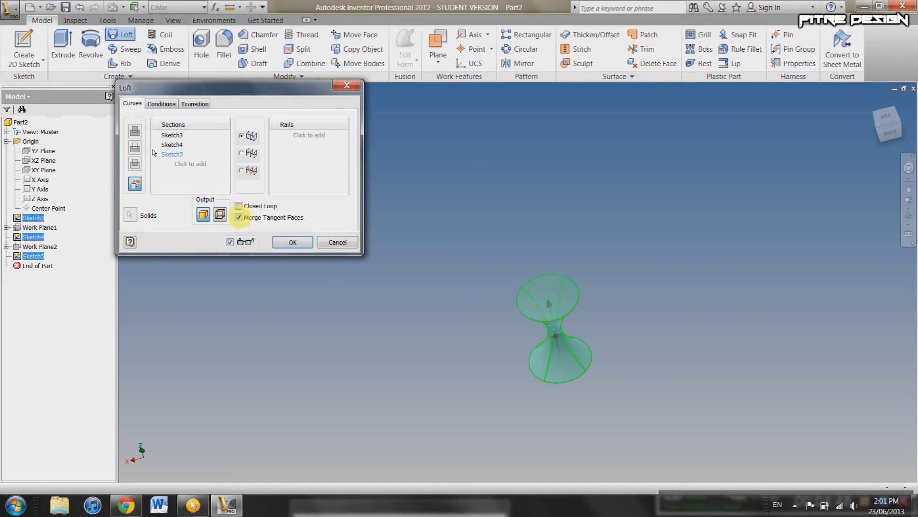
left_click(239, 206)
left_click(238, 206)
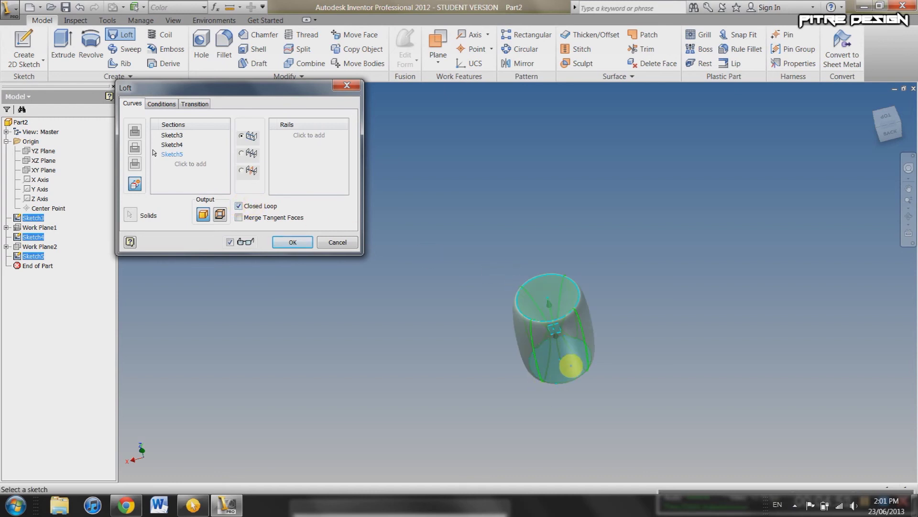
middle_click_drag(550, 335, 654, 339, "shift")
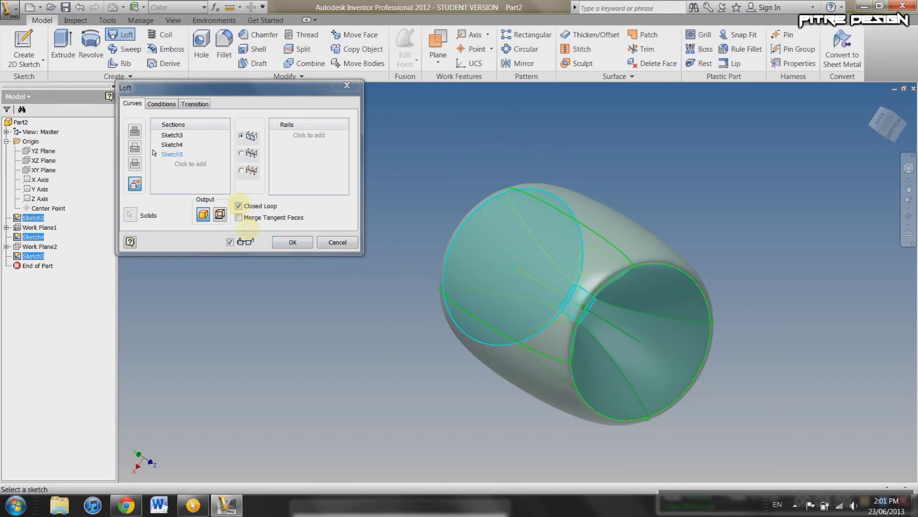
left_click(238, 206)
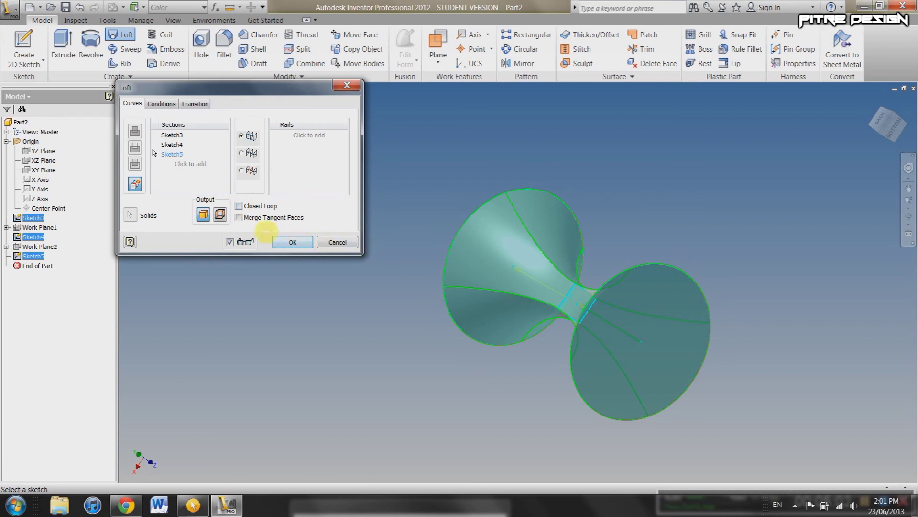
left_click(238, 206)
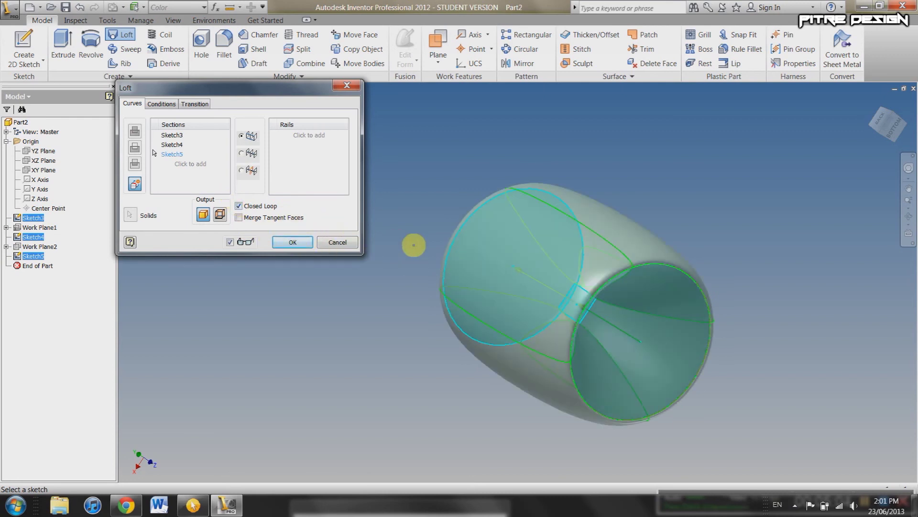
- Choose an end condition for Sketch3 in the loft's Conditions settings
left_click(161, 103)
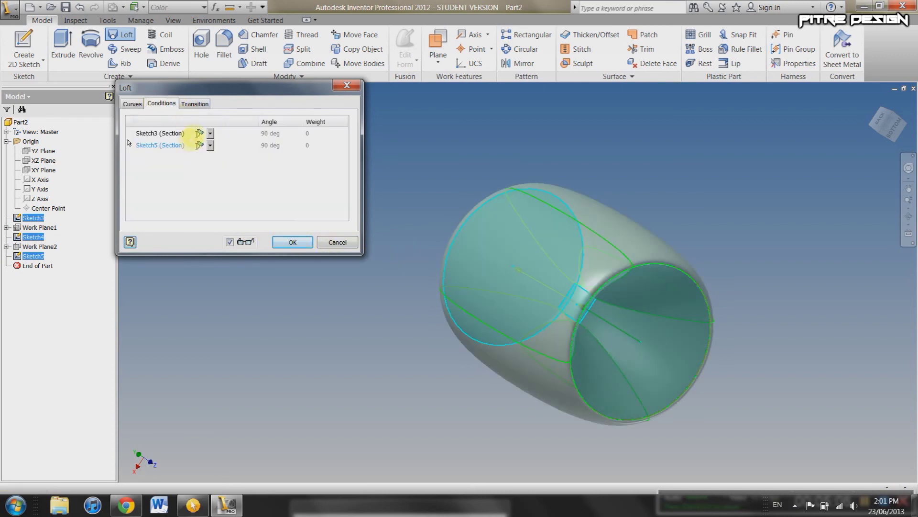
left_click(211, 134)
left_click(214, 149)
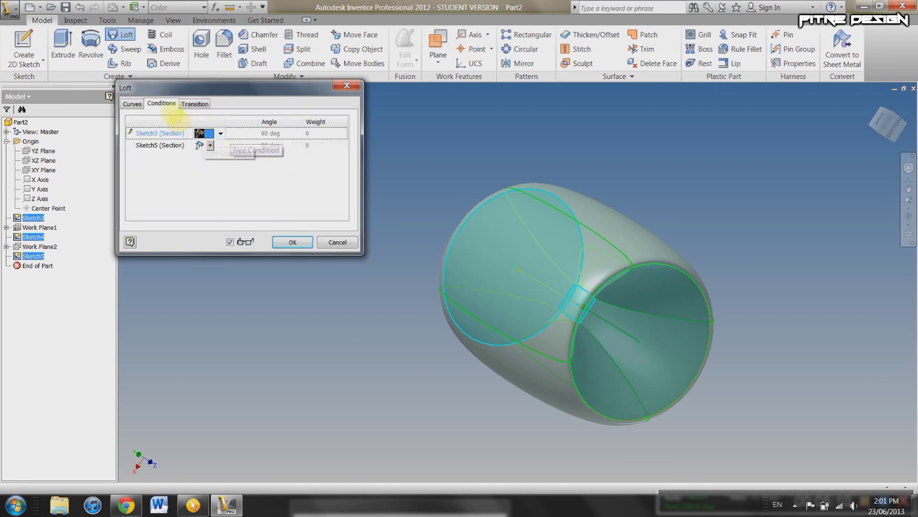
left_click(132, 103)
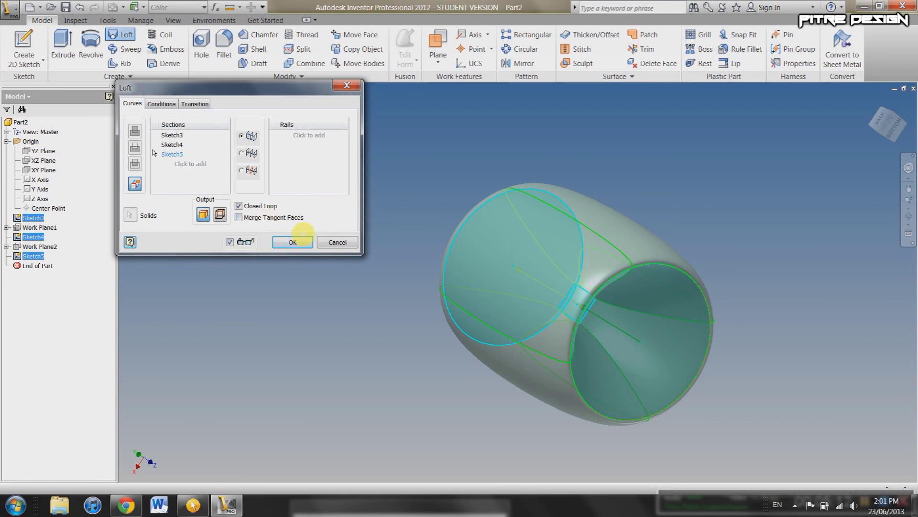
- Create the closed barrel loft and orbit to inspect it
left_click(293, 242)
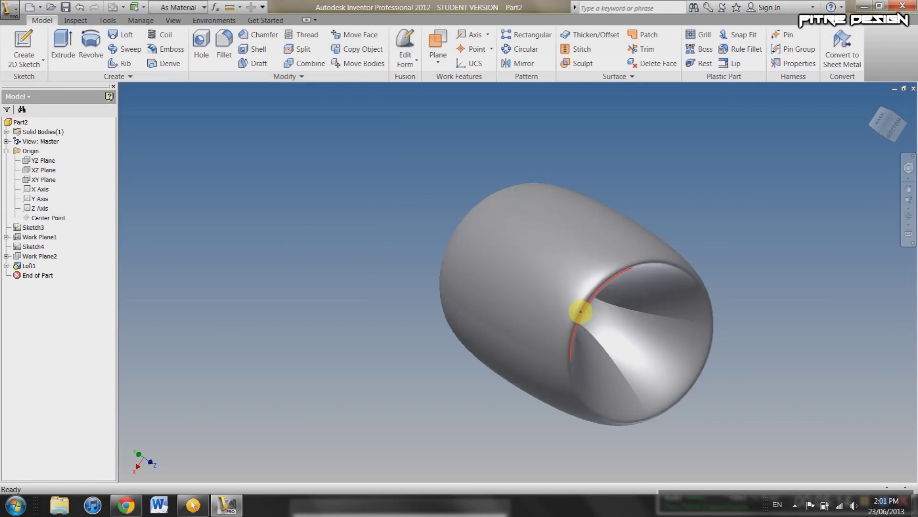
key("F4")
left_click_drag(580, 311, 596, 294)
- Edit Loft1 to turn off Closed Loop, producing an open hourglass, and orbit it upright
double_click(27, 265)
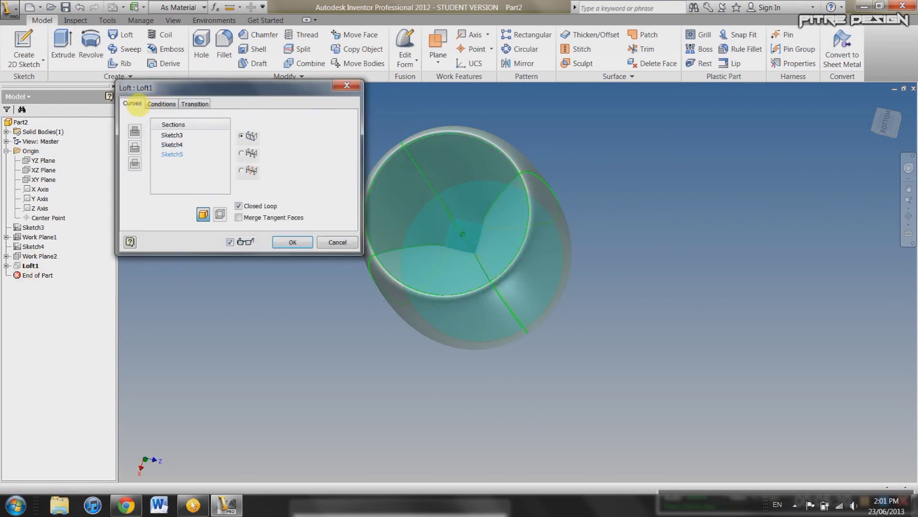
left_click(238, 206)
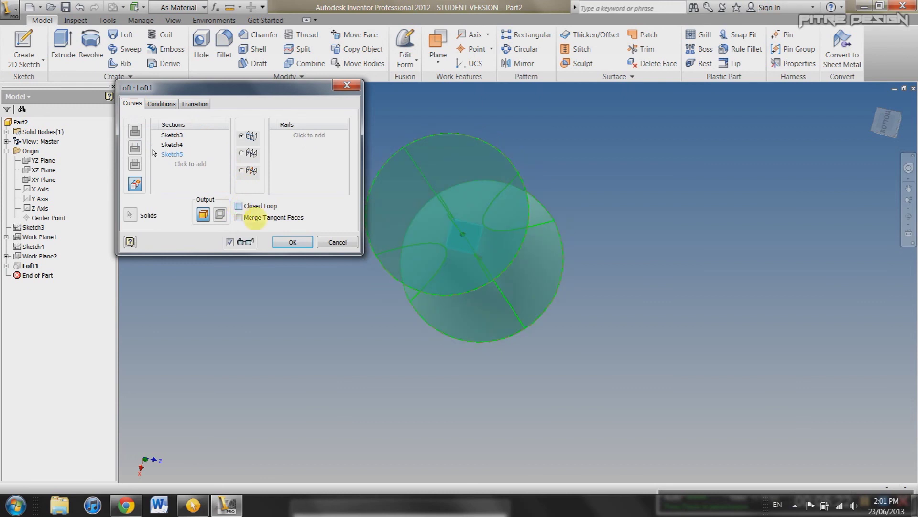
left_click(286, 242)
key("F4")
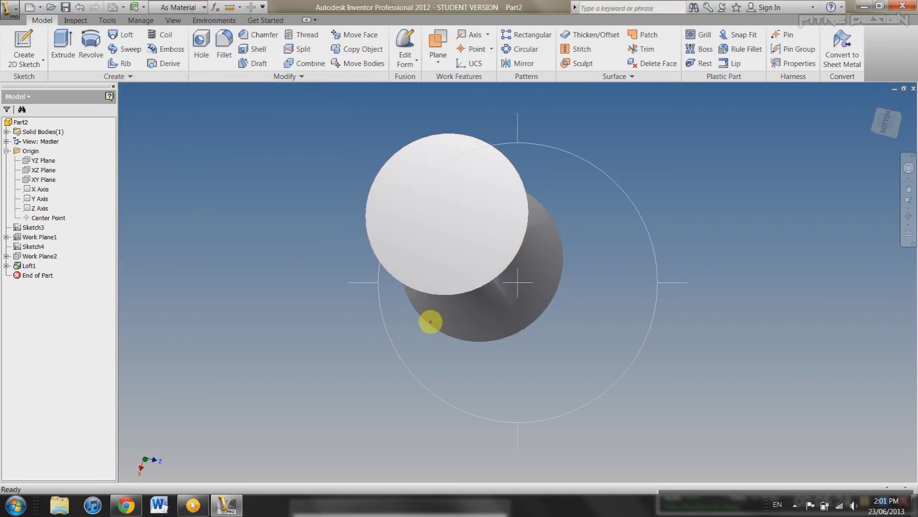
left_click_drag(430, 318, 449, 248)
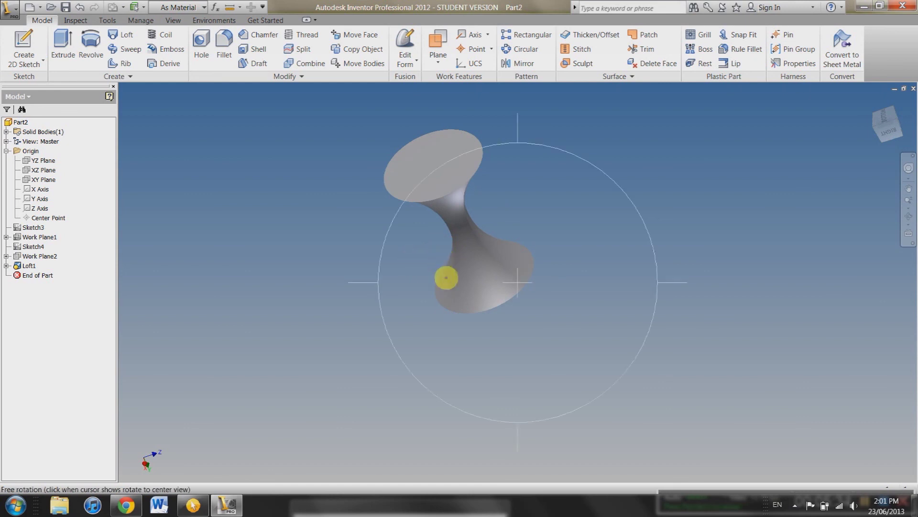
left_click_drag(445, 274, 566, 284)
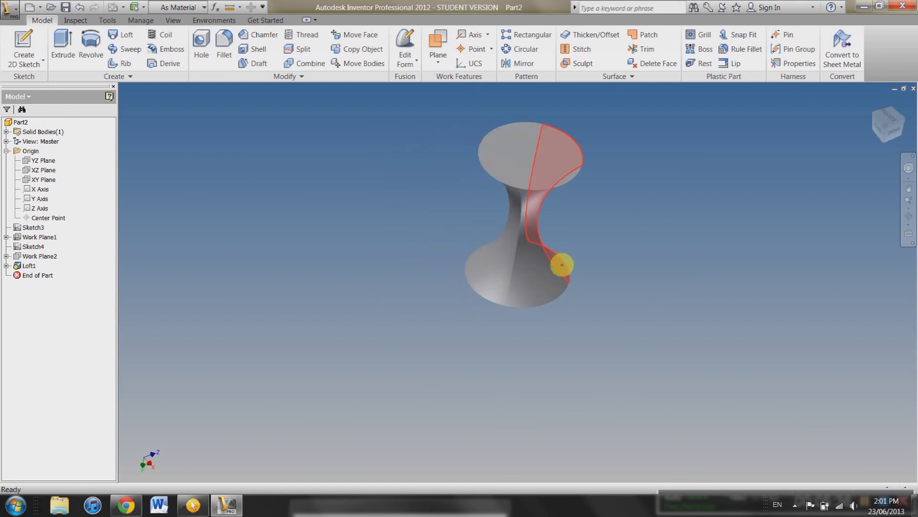